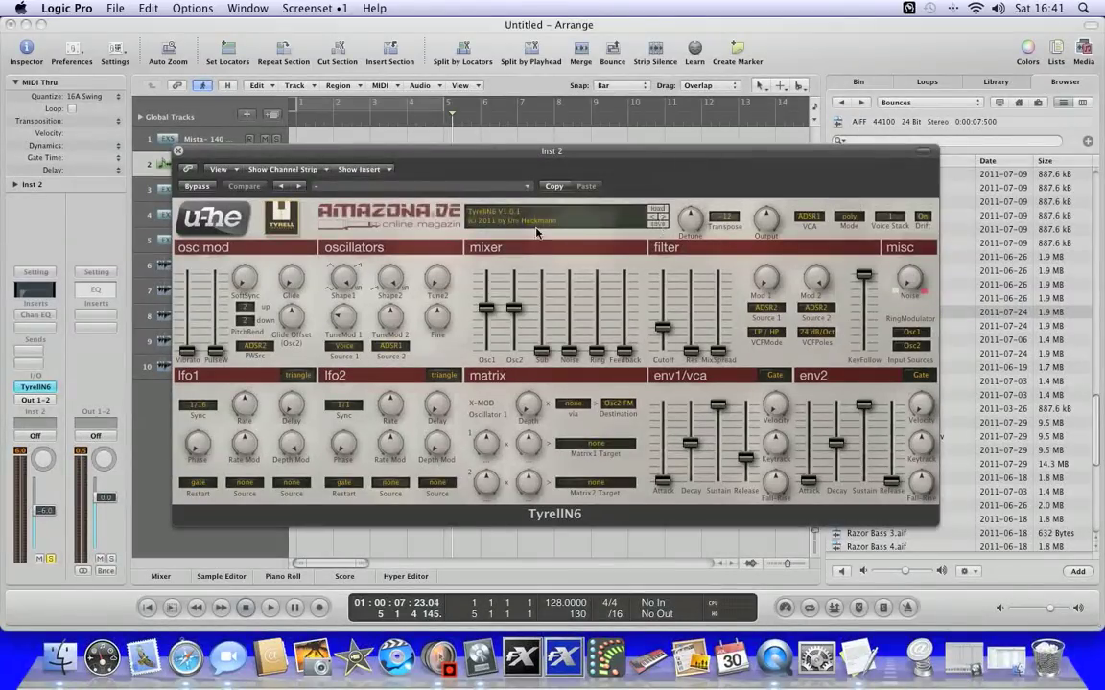
# - Step TyrellN6 to the bbb Funkeee preset and keep it
pyautogui.click(661, 219)
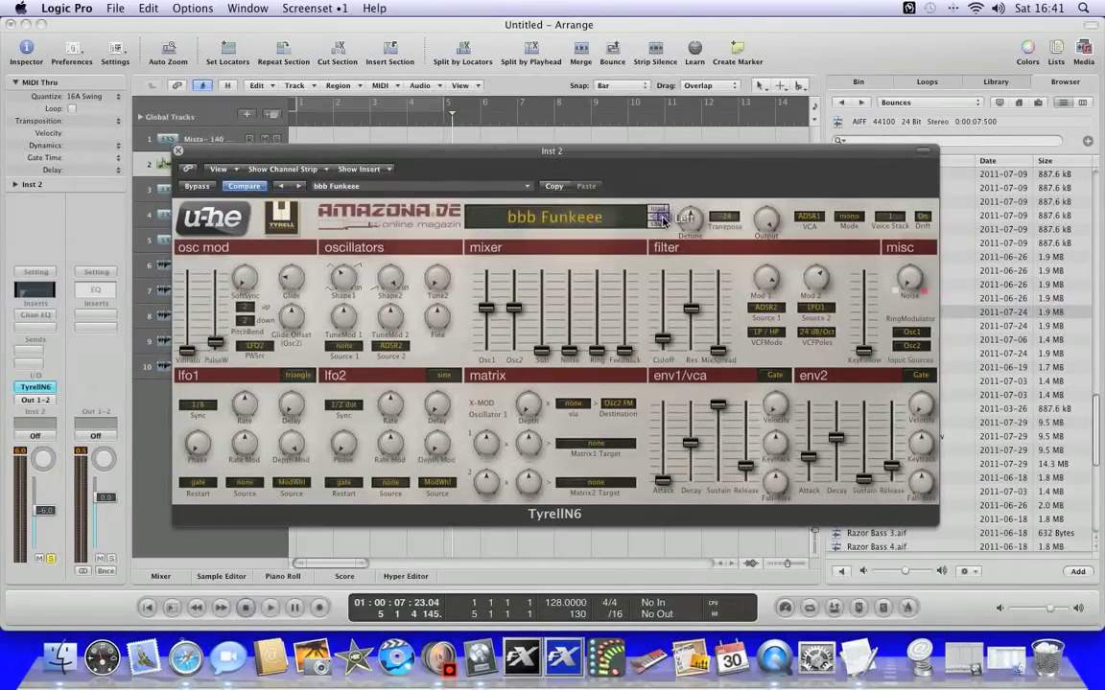
pyautogui.click(553, 215)
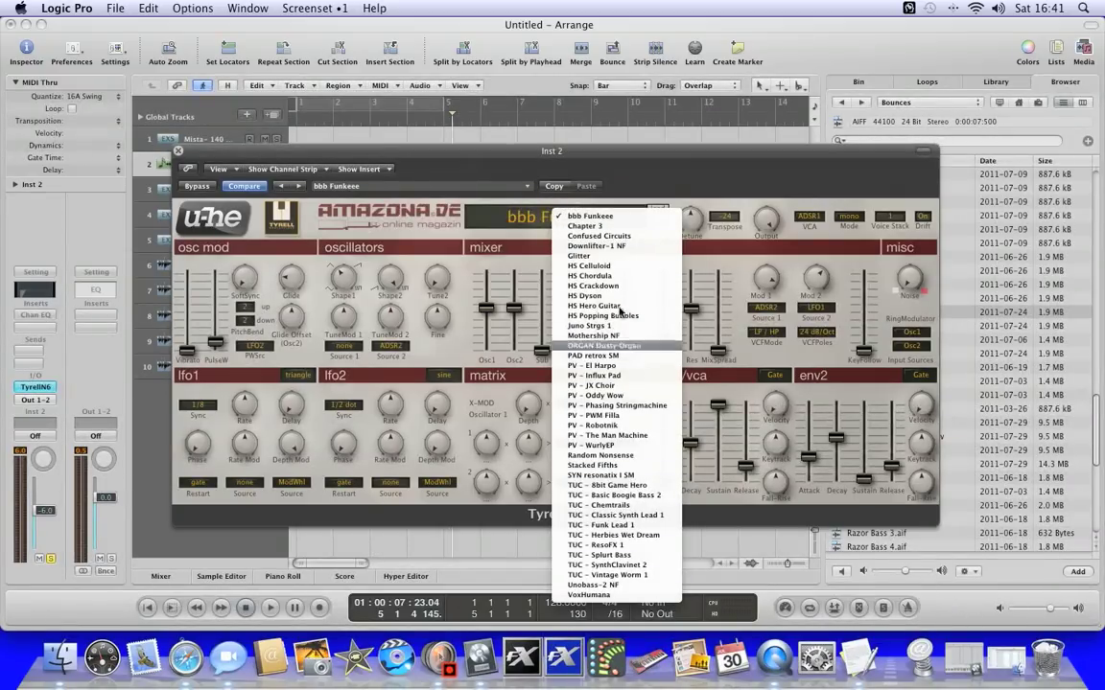
pyautogui.click(705, 201)
# - Browse the PocVecem, Tasmodia and other preset folders, settling on the Various folder
pyautogui.click(595, 209)
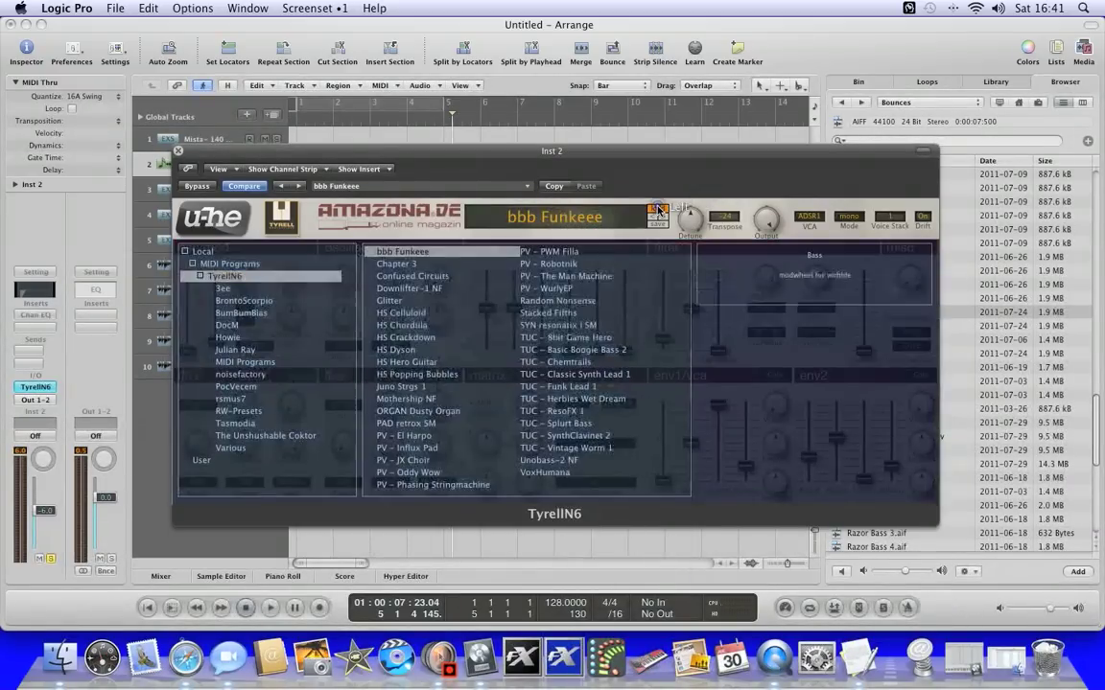
pyautogui.click(245, 387)
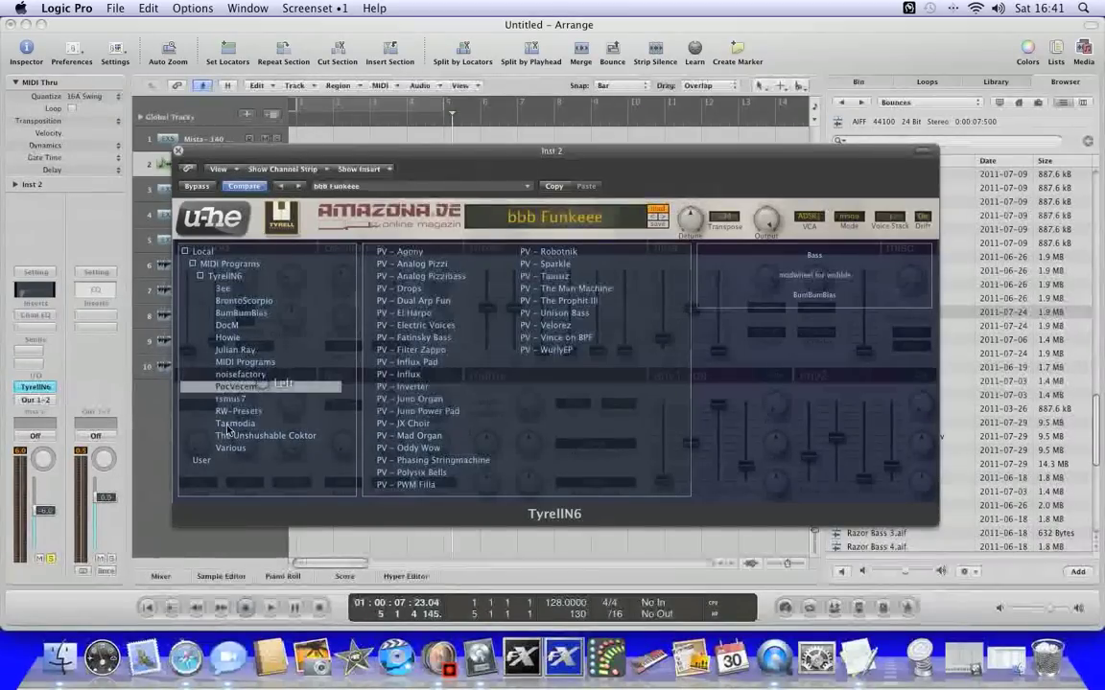
pyautogui.click(235, 423)
pyautogui.click(233, 446)
pyautogui.click(235, 387)
pyautogui.click(230, 399)
pyautogui.click(230, 448)
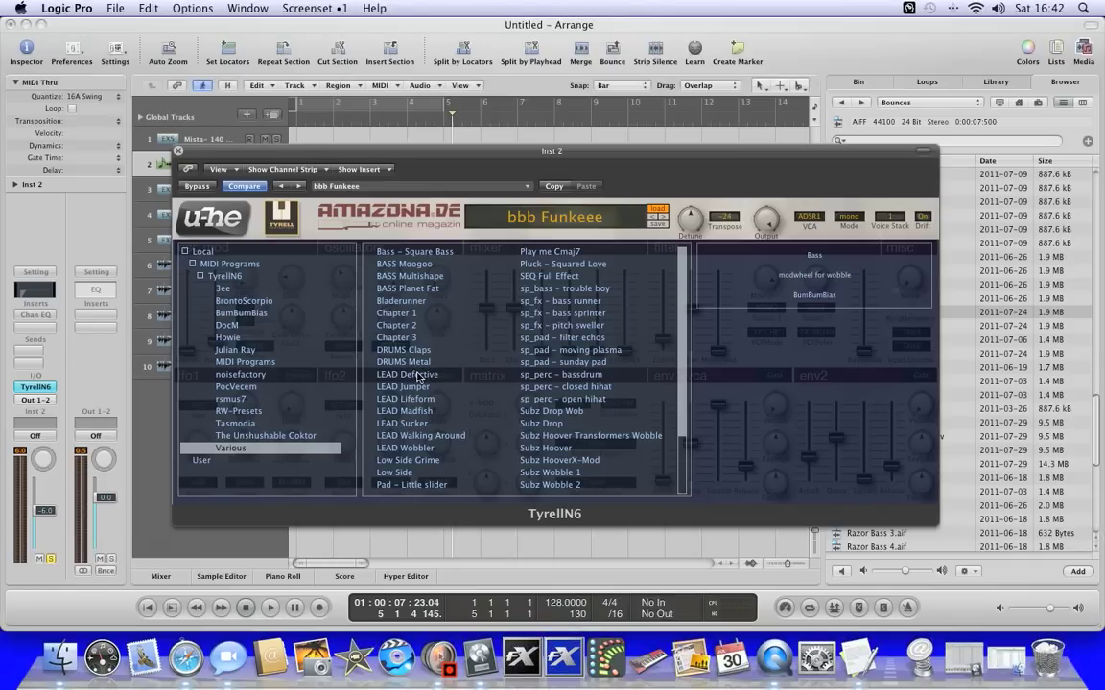
# - Audition Bladerunner, Subz Drop Wob, Subz HooverX-Mod and sp_perc presets, ending on sp_pad – filter echos
pyautogui.click(401, 301)
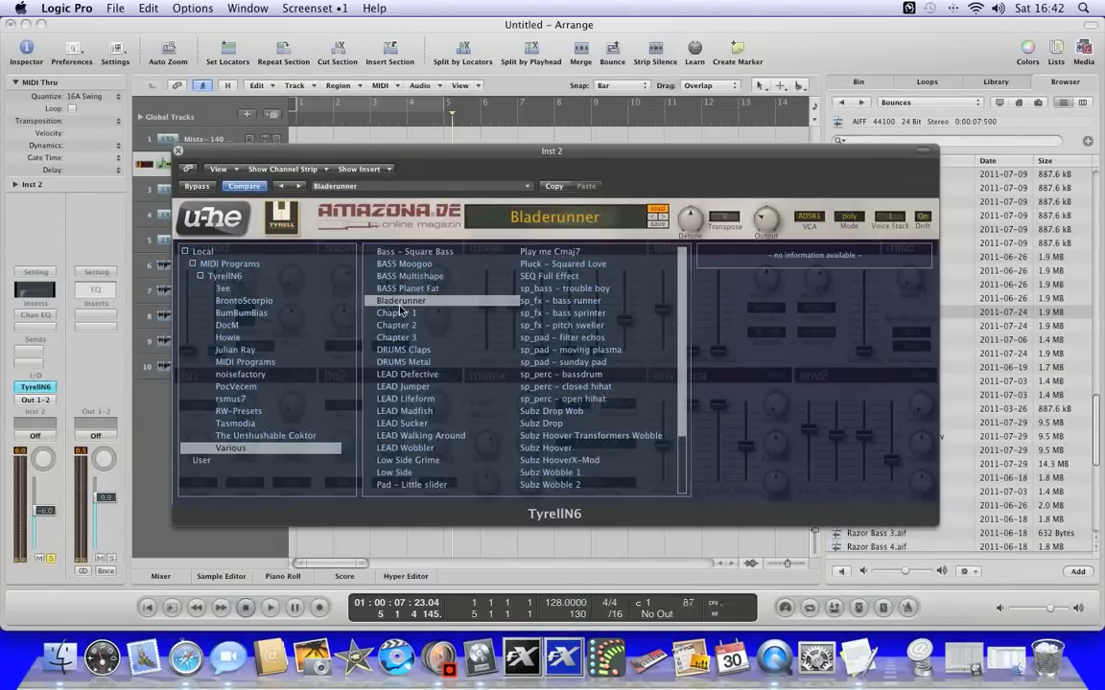
pyautogui.click(528, 412)
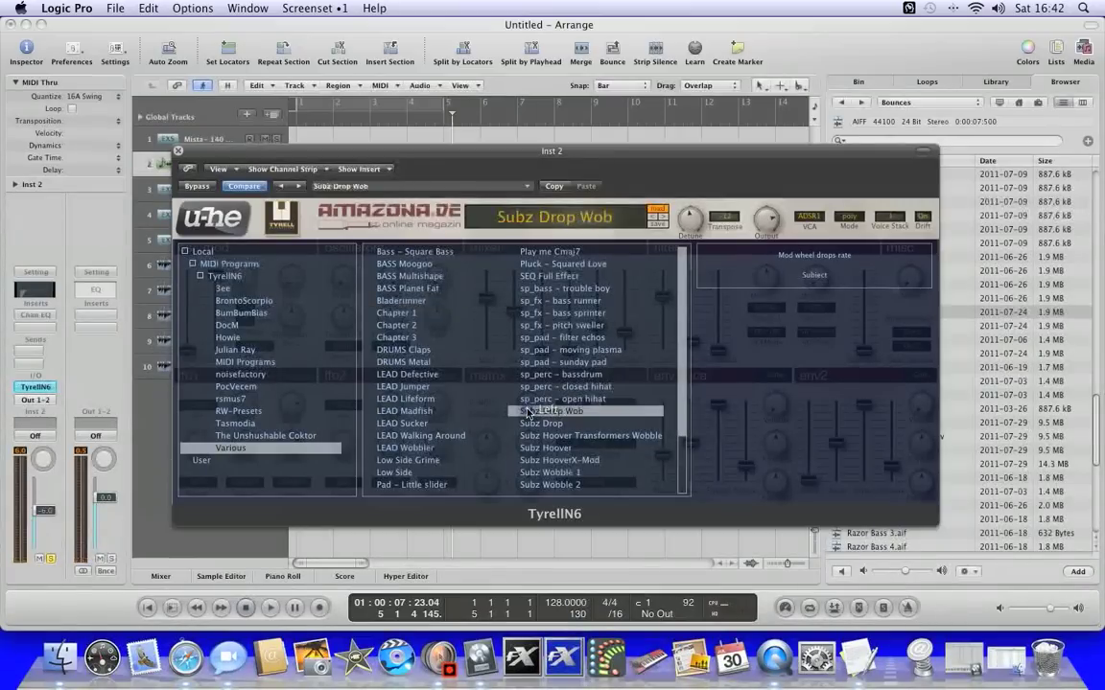
pyautogui.press('Down')
pyautogui.press('Down')
pyautogui.press('Down')
pyautogui.press('Down')
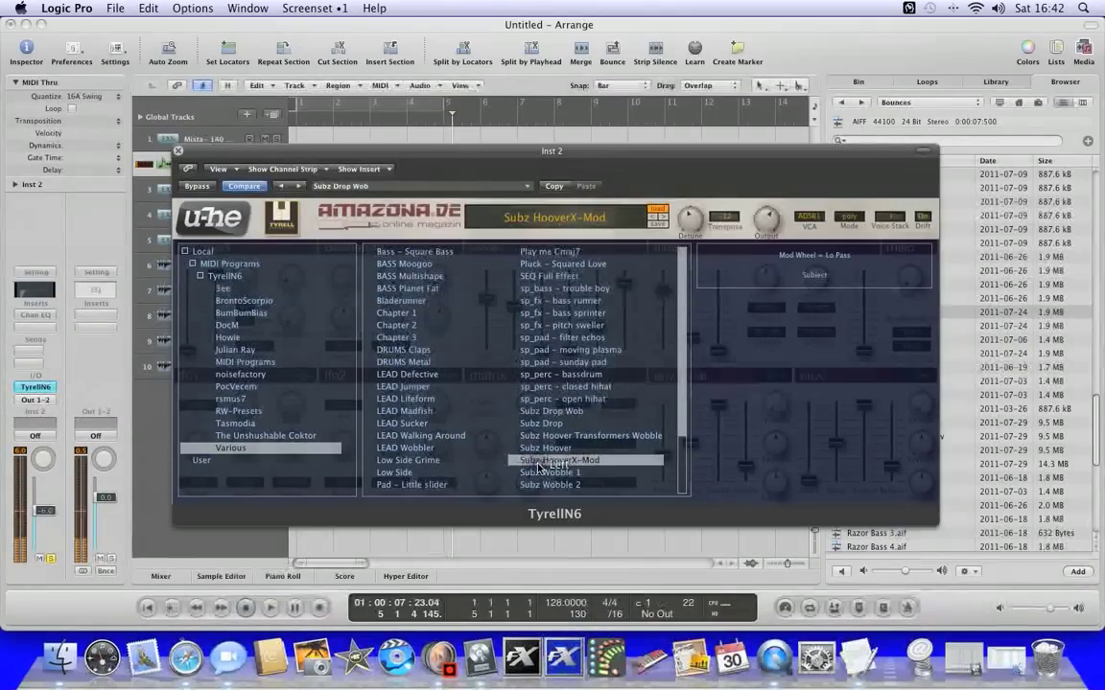
pyautogui.click(540, 388)
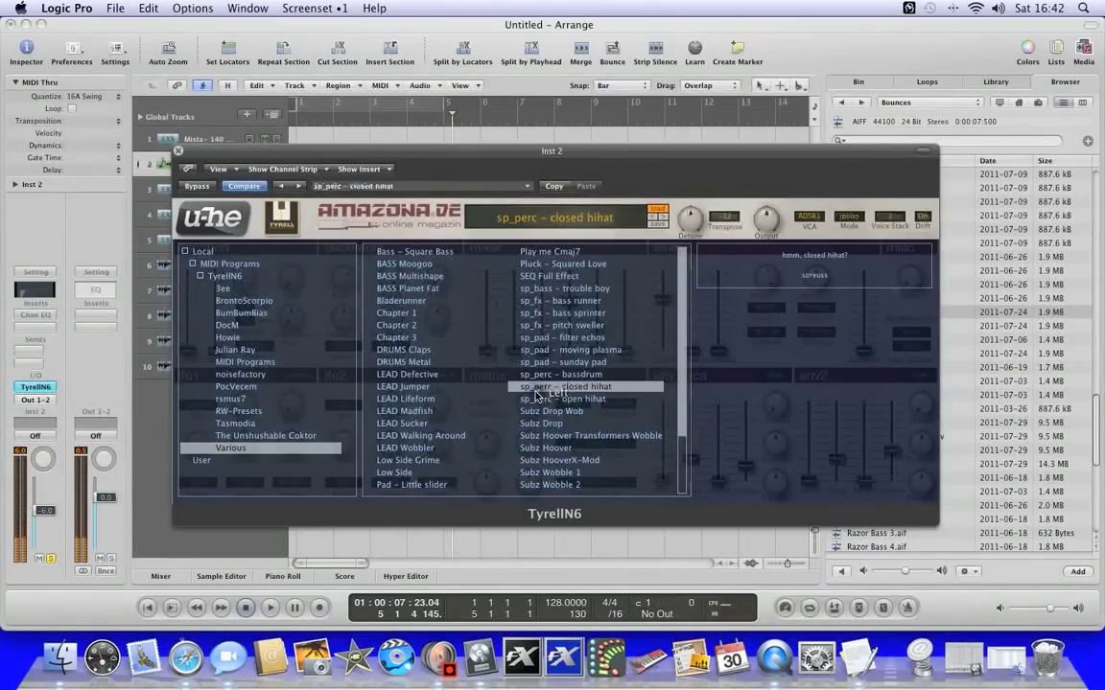
pyautogui.press('Up')
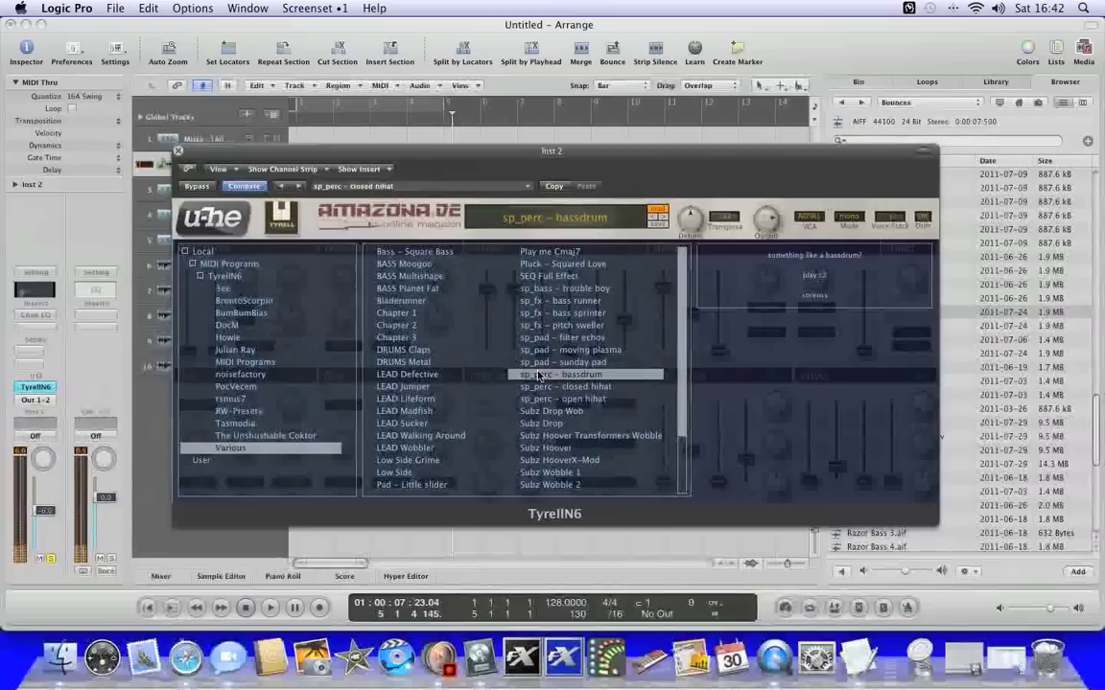
pyautogui.click(528, 339)
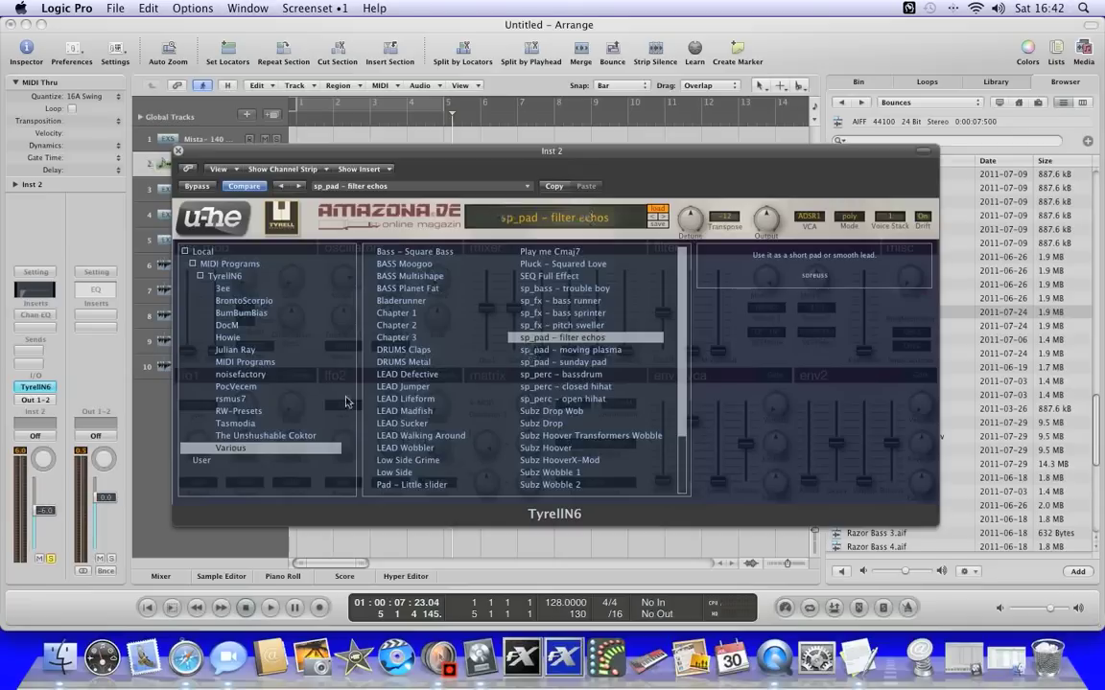
# - Load TUC – Classic Pad var2 from The Unshushable Coktor folder and close the browser
pyautogui.click(259, 436)
pyautogui.scroll(-1, 405, 386)
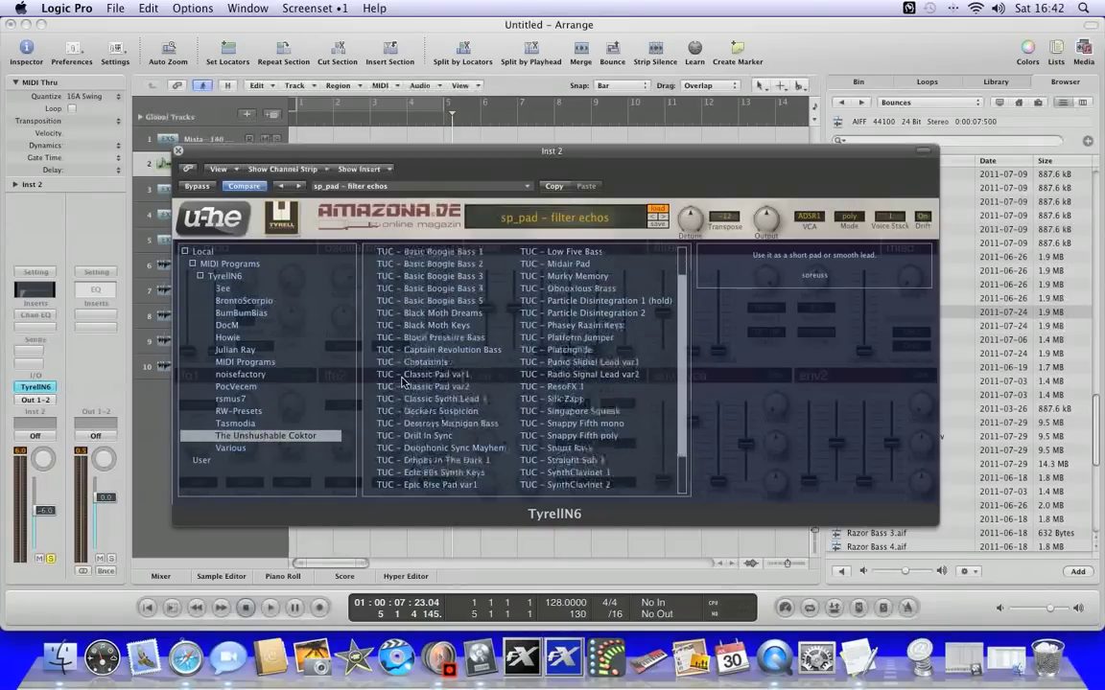
pyautogui.click(407, 387)
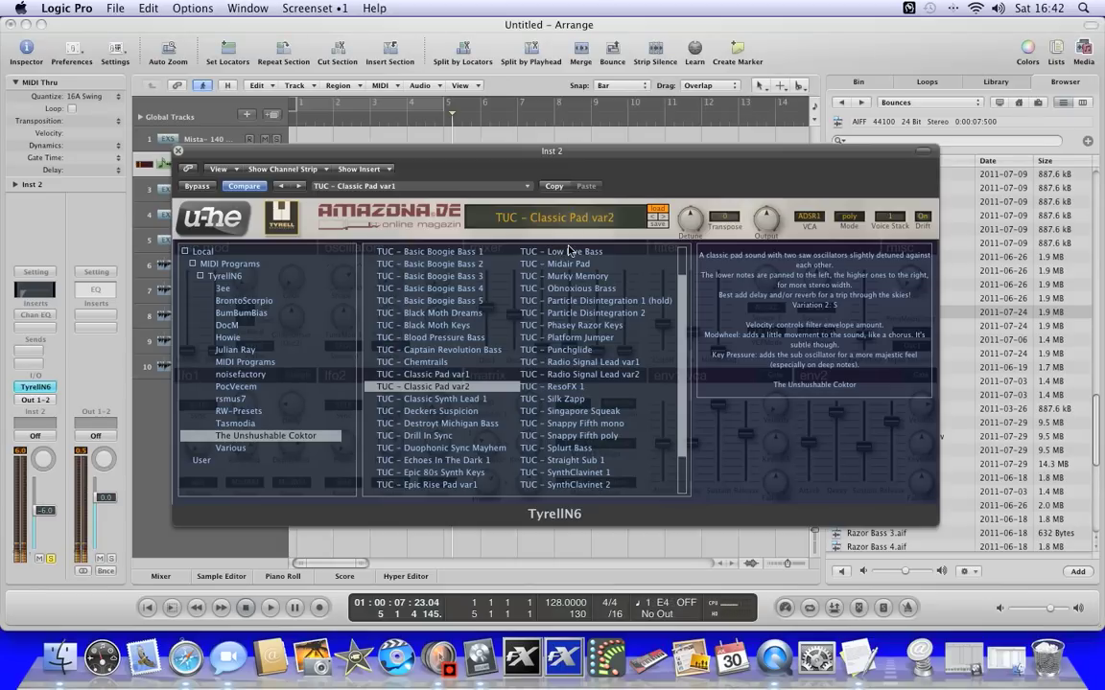
pyautogui.click(656, 209)
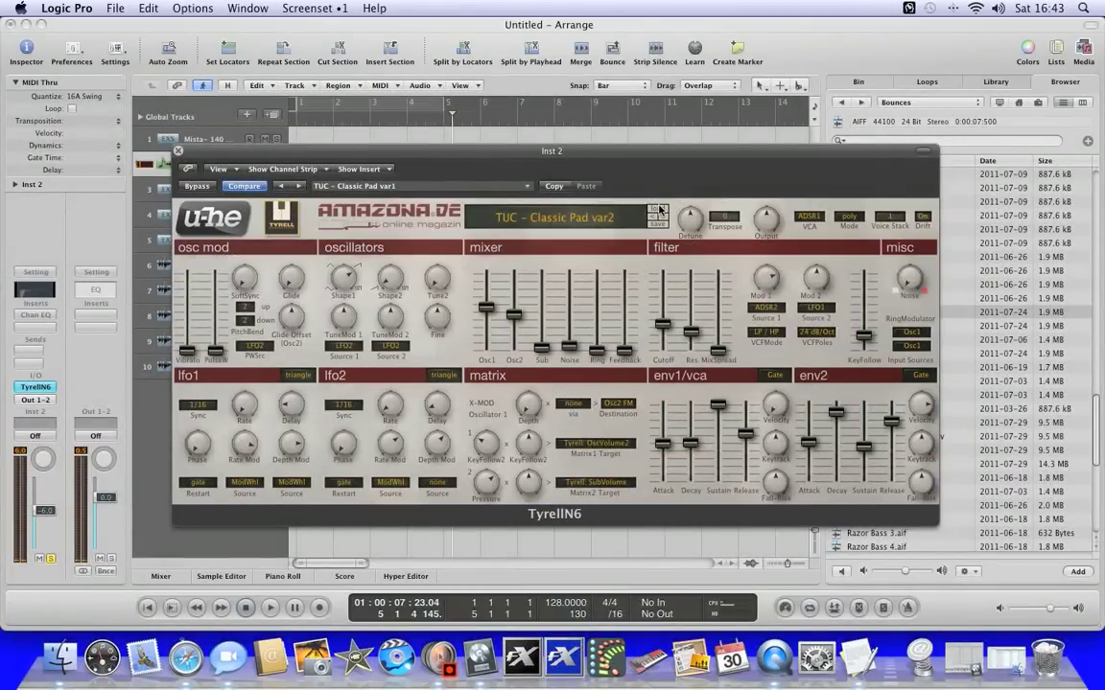
# - Try a voice stack of 6, reset Detune to 0.00, then raise it to 7.50
pyautogui.click(888, 217)
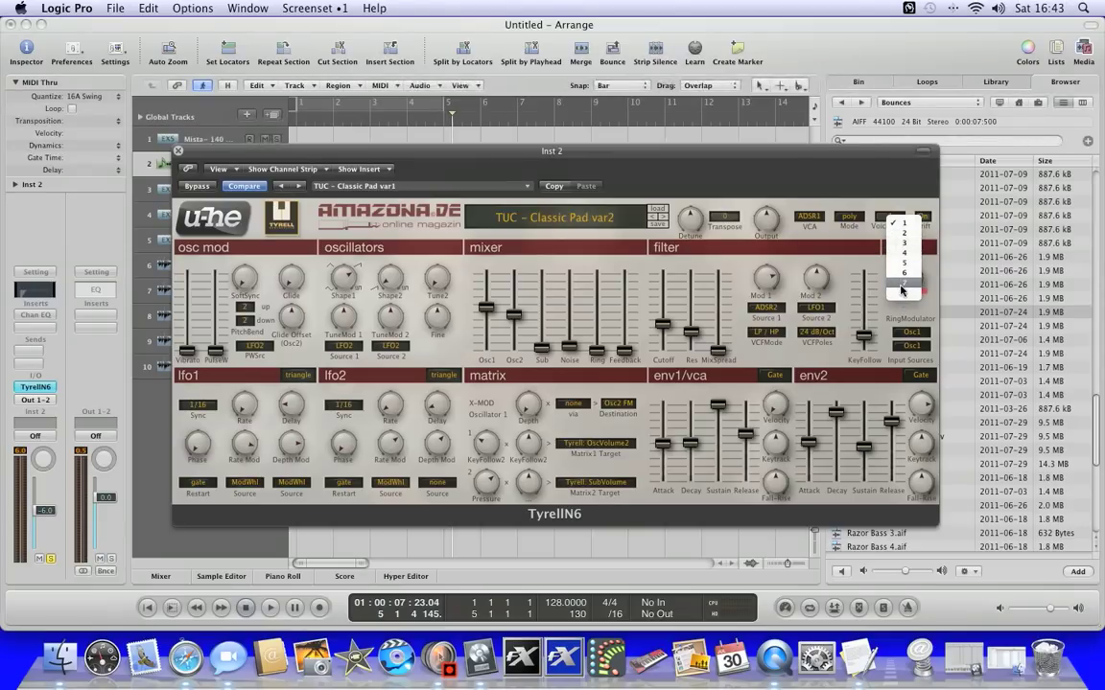
pyautogui.click(902, 278)
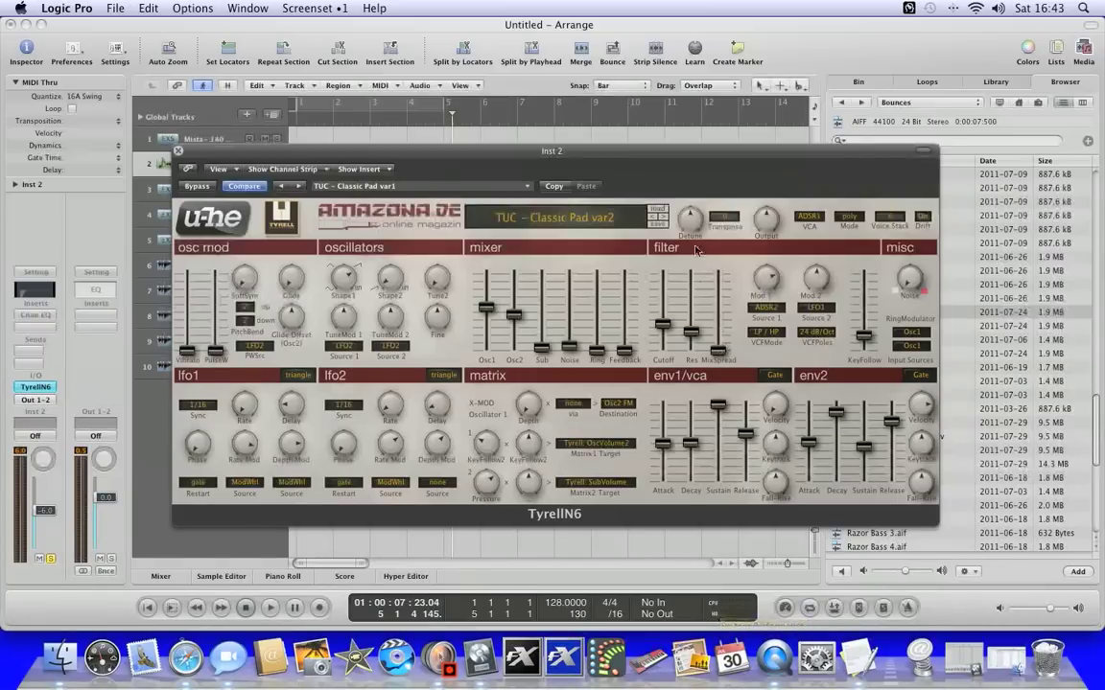
pyautogui.moveTo(725, 226)
pyautogui.mouseDown()
pyautogui.moveTo(725, 203)
pyautogui.moveTo(725, 228)
pyautogui.mouseUp()
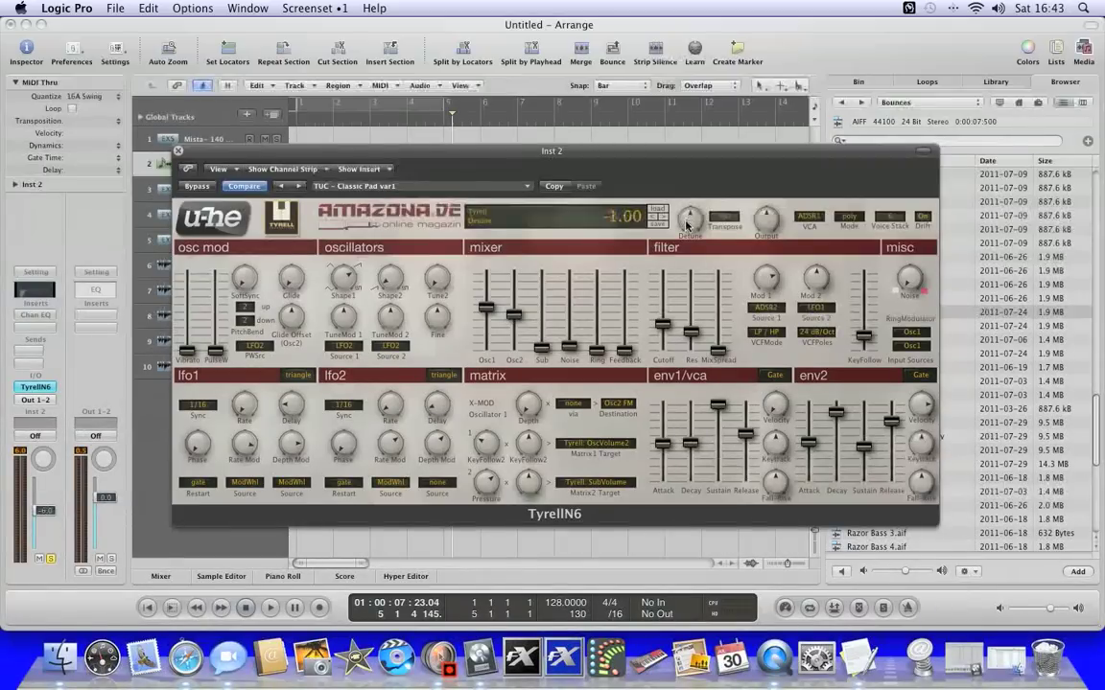
pyautogui.doubleClick(686, 224)
pyautogui.moveTo(618, 224); pyautogui.dragTo(614, 221)
pyautogui.moveTo(687, 216)
pyautogui.mouseDown()
pyautogui.moveTo(683, 150)
pyautogui.moveTo(689, 227)
pyautogui.mouseUp()
# - Reduce the voice stack to 2 and raise Detune to 22.50
pyautogui.click(883, 219)
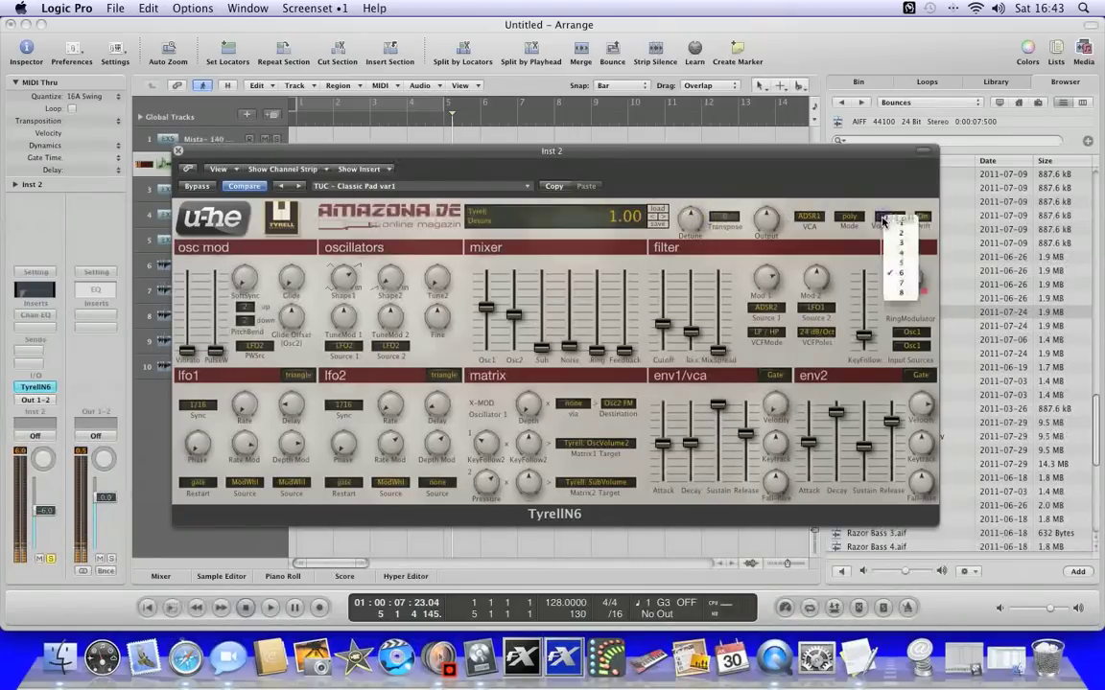
pyautogui.click(900, 233)
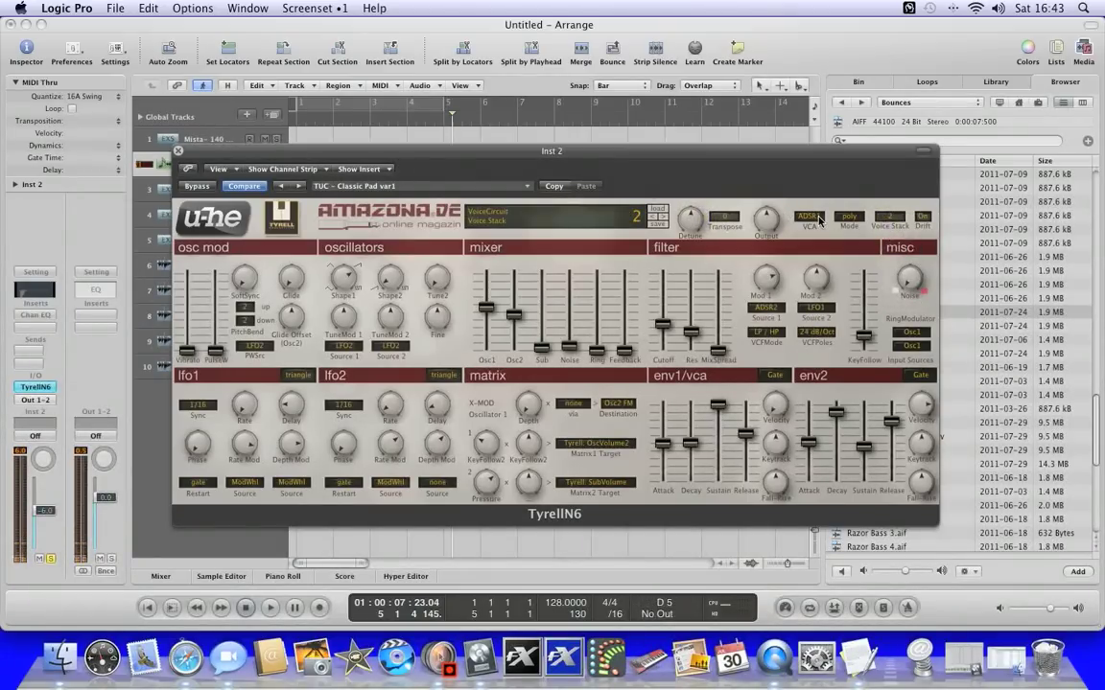
pyautogui.moveTo(690, 219)
pyautogui.mouseDown()
pyautogui.moveTo(691, 168)
pyautogui.moveTo(694, 228)
pyautogui.mouseUp()
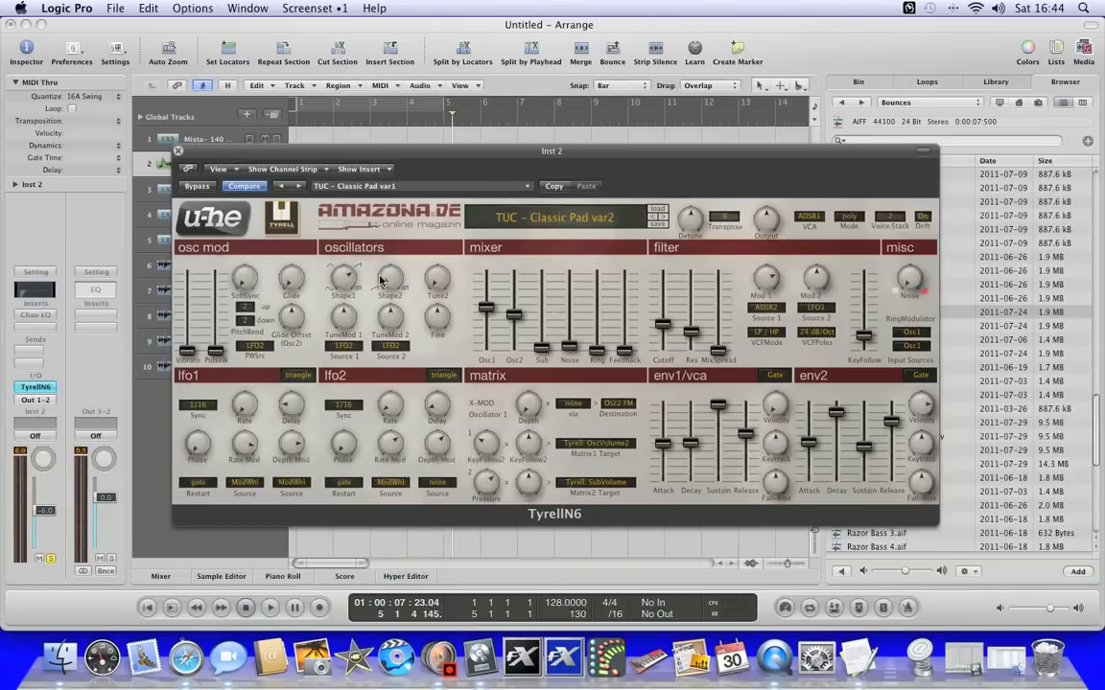
# - Shorten the amp attack, tweak Shape1, set Osc2 level to -21 and raise Shape2
pyautogui.moveTo(514, 314); pyautogui.dragTo(514, 350)
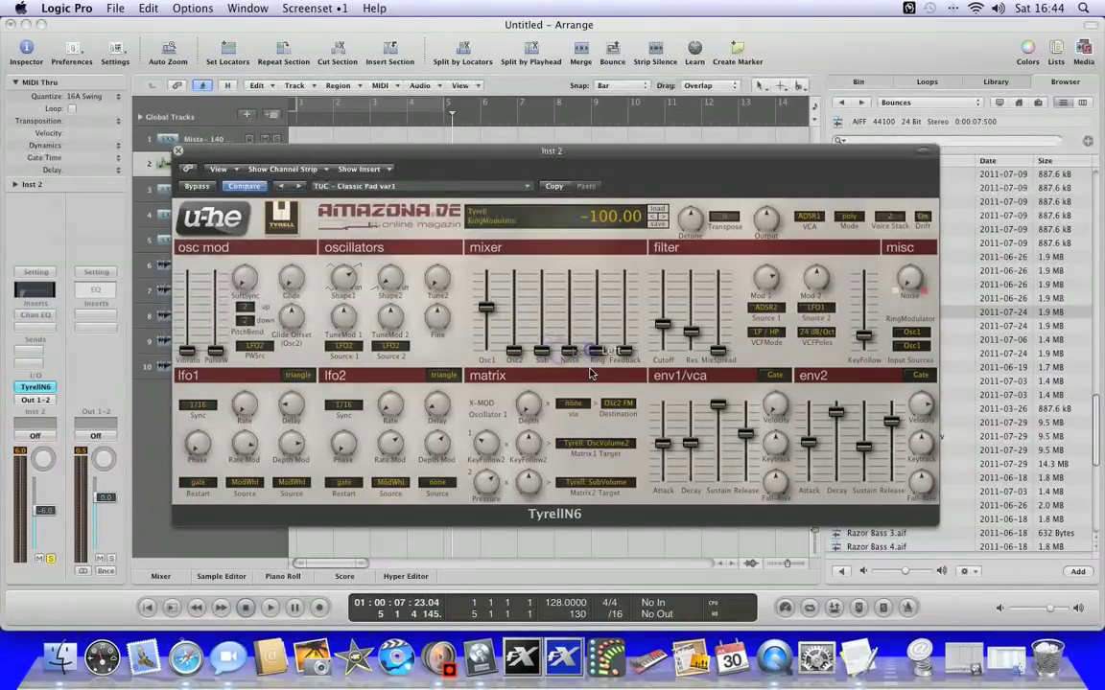
pyautogui.moveTo(663, 442); pyautogui.dragTo(687, 448)
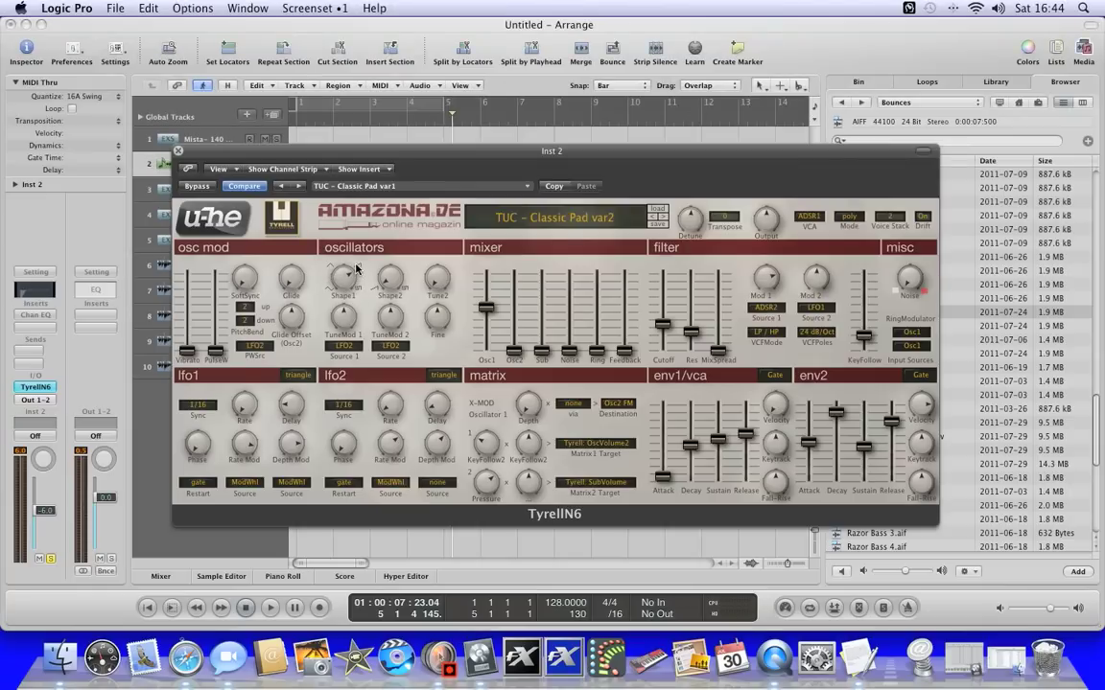
pyautogui.moveTo(356, 269)
pyautogui.mouseDown()
pyautogui.moveTo(311, 251)
pyautogui.moveTo(324, 255)
pyautogui.moveTo(333, 303)
pyautogui.moveTo(313, 314)
pyautogui.moveTo(324, 328)
pyautogui.moveTo(352, 326)
pyautogui.moveTo(347, 259)
pyautogui.moveTo(351, 272)
pyautogui.mouseUp()
pyautogui.moveTo(518, 355); pyautogui.dragTo(465, 274)
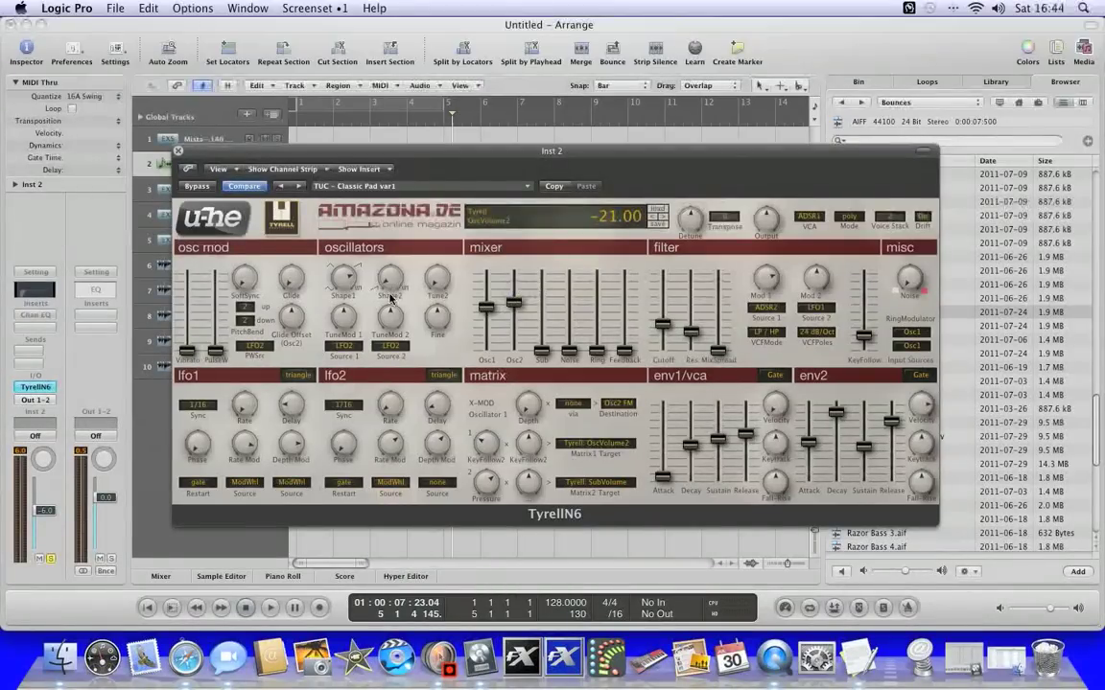
pyautogui.moveTo(389, 298)
pyautogui.mouseDown()
pyautogui.moveTo(389, 230)
pyautogui.moveTo(389, 288)
pyautogui.mouseUp()
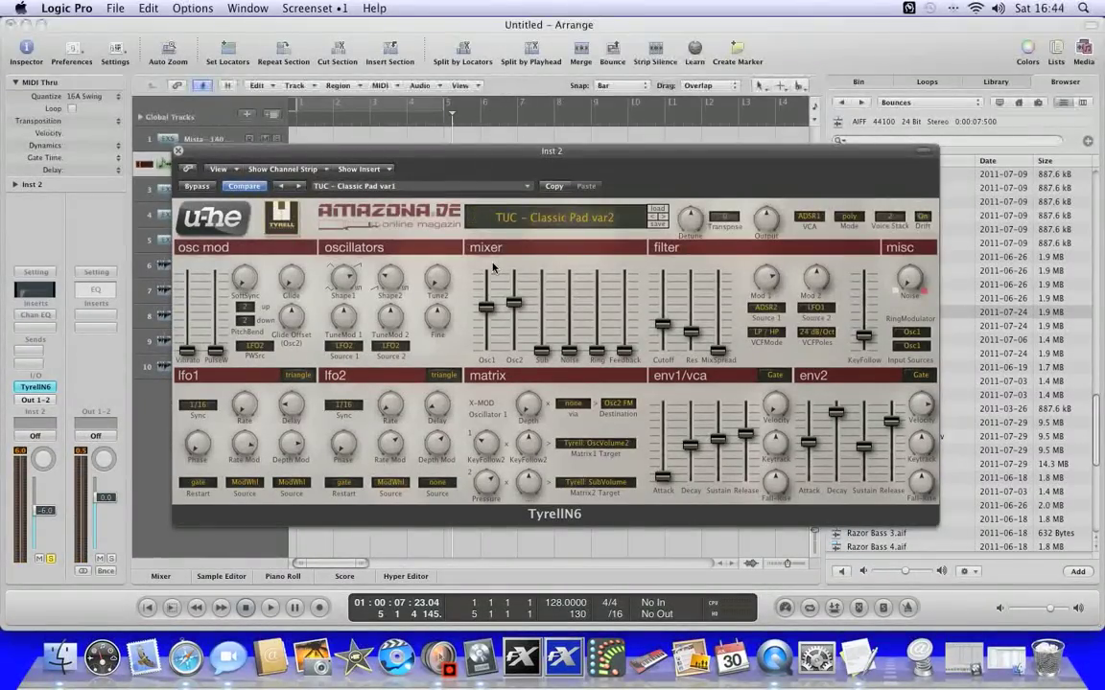
# - Raise Tune2, set amp sustain to 47, adjust decay and shorten env2 attack to 11
pyautogui.moveTo(439, 284); pyautogui.dragTo(431, 256)
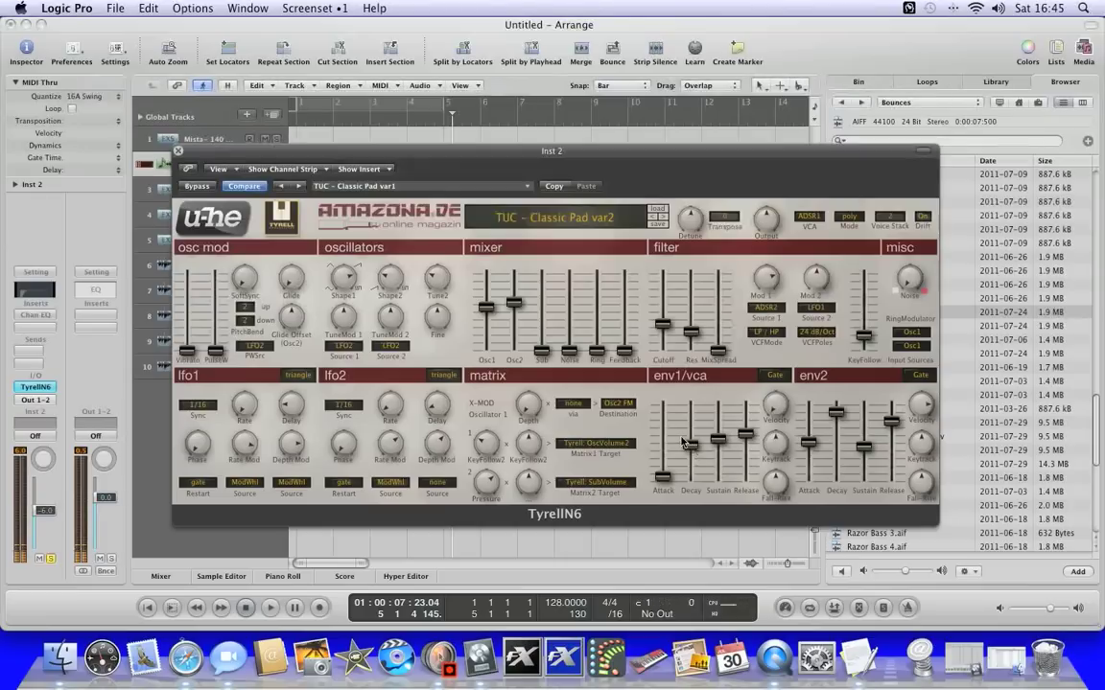
pyautogui.moveTo(714, 441); pyautogui.dragTo(745, 465)
pyautogui.moveTo(683, 448); pyautogui.dragTo(688, 448)
pyautogui.moveTo(809, 442); pyautogui.dragTo(809, 474)
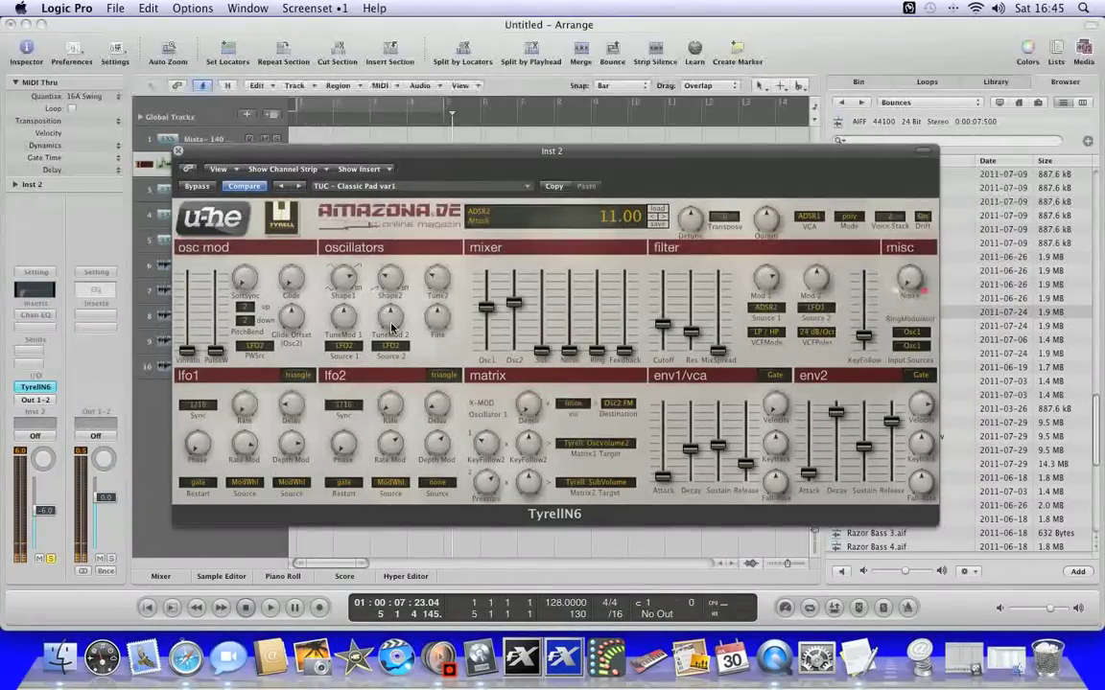
# - Tune Osc2 up to 24, set Shape1 to 4.00, then bring Tune2 down to about 11.80
pyautogui.moveTo(432, 281)
pyautogui.mouseDown()
pyautogui.moveTo(432, 216)
pyautogui.moveTo(440, 260)
pyautogui.mouseUp()
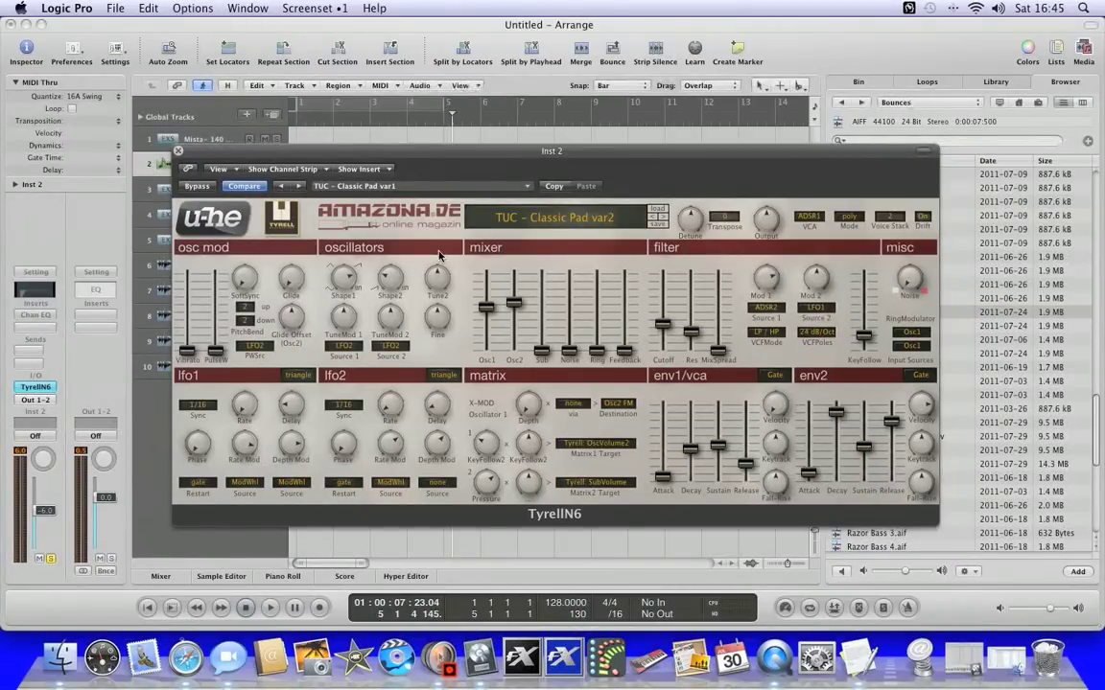
pyautogui.moveTo(343, 278); pyautogui.dragTo(377, 274)
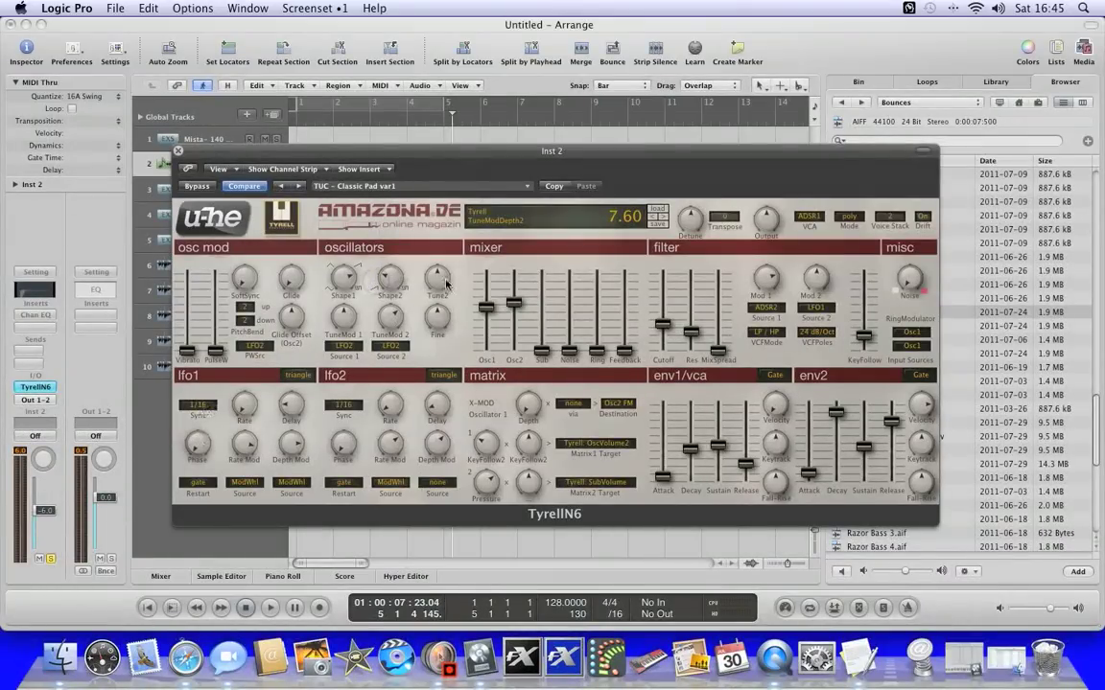
pyautogui.moveTo(446, 284)
pyautogui.mouseDown()
pyautogui.moveTo(439, 268)
pyautogui.moveTo(436, 287)
pyautogui.mouseUp()
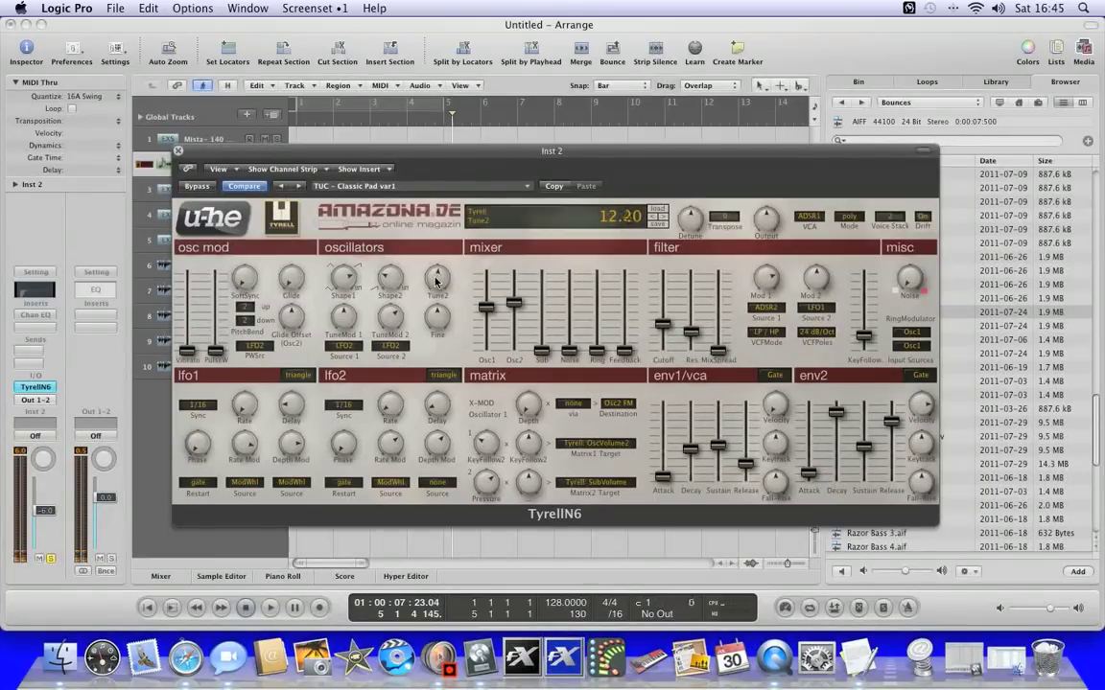
pyautogui.moveTo(433, 280); pyautogui.dragTo(434, 288)
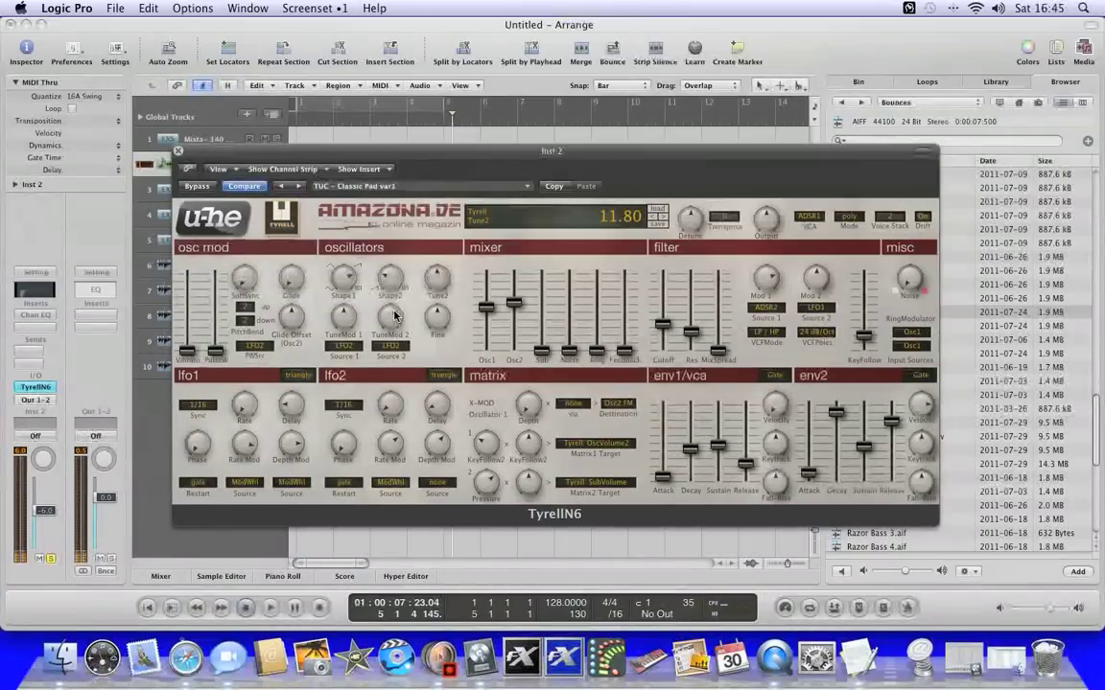
# - Adjust TuneModDepth2 to -0.60 and lower the LFO2 rate to -5.00
pyautogui.moveTo(378, 322); pyautogui.dragTo(354, 235)
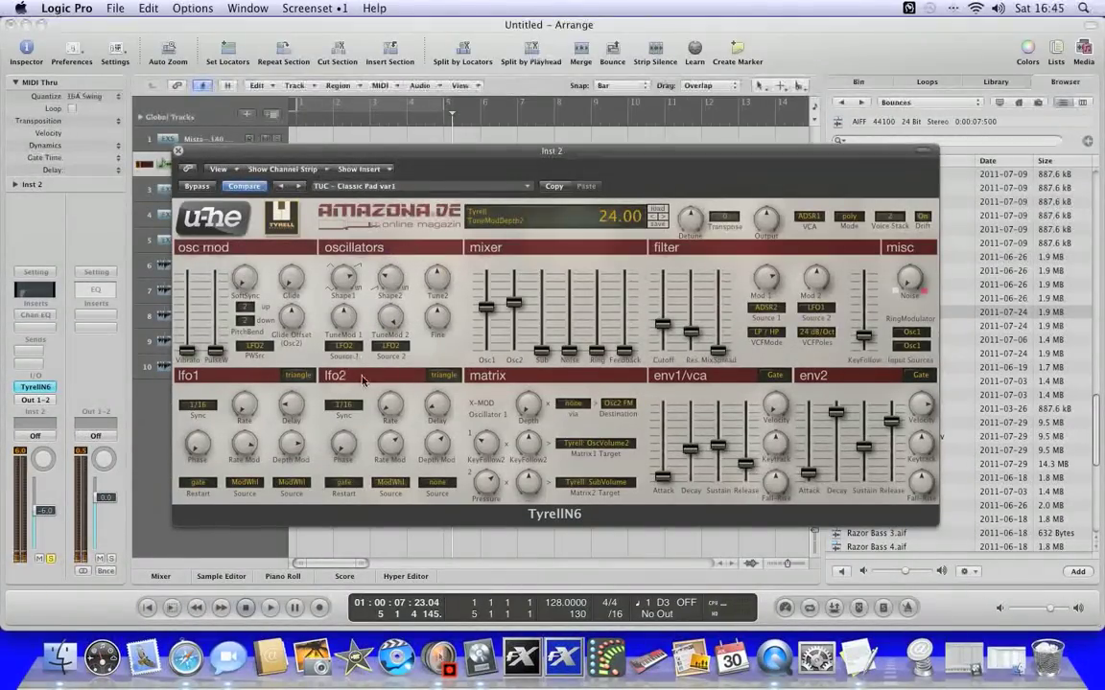
pyautogui.moveTo(390, 403); pyautogui.dragTo(412, 396)
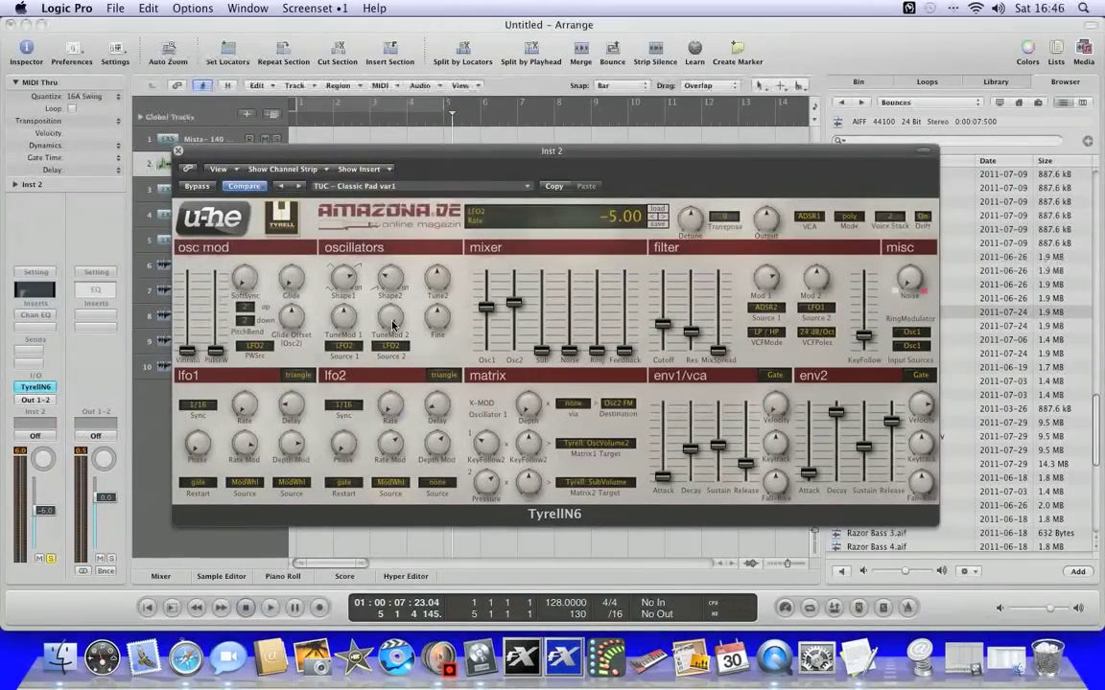
pyautogui.moveTo(392, 326); pyautogui.dragTo(413, 413)
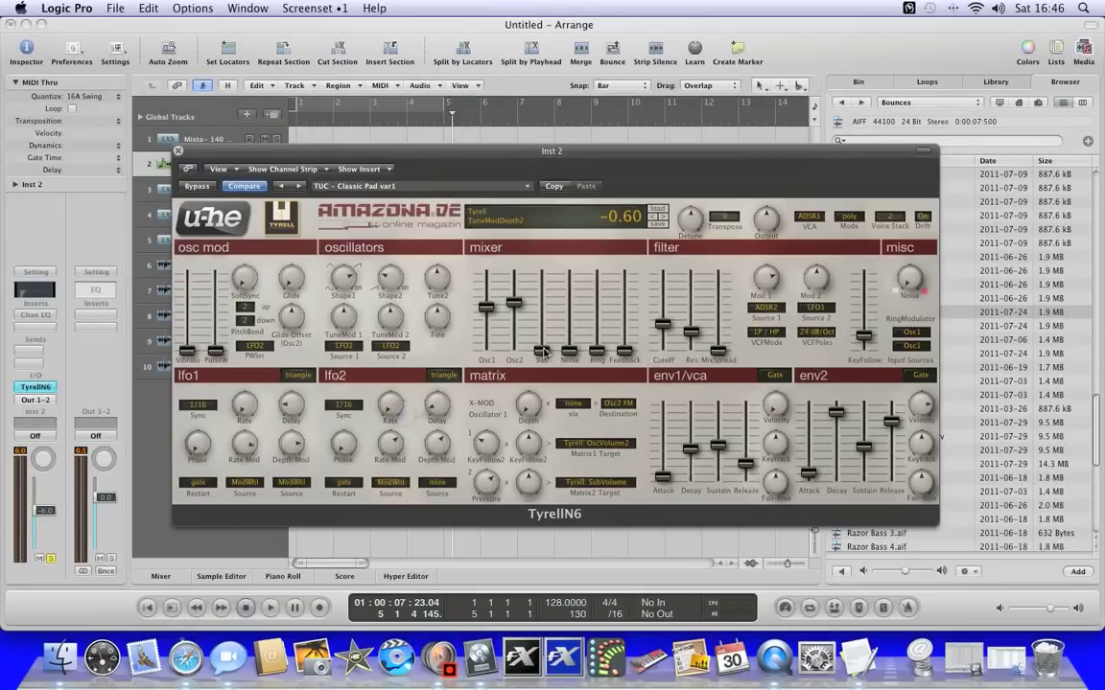
# - Raise the sub oscillator volume and brighten the noise colour to 3.00
pyautogui.moveTo(542, 350); pyautogui.dragTo(542, 320)
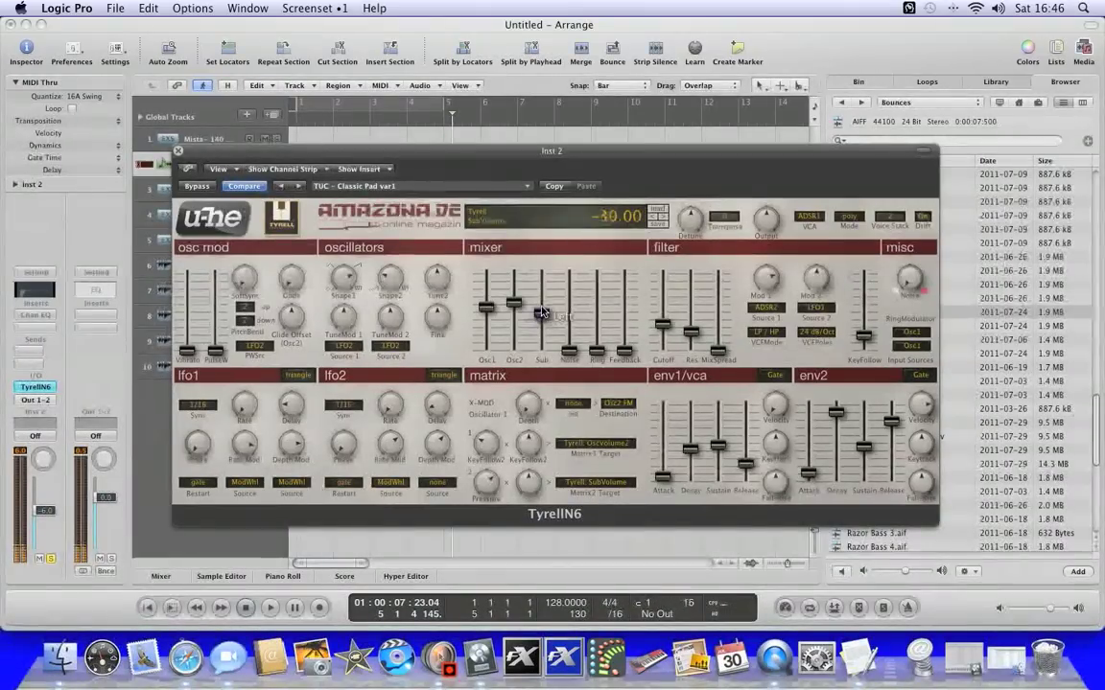
pyautogui.moveTo(542, 320); pyautogui.dragTo(569, 335)
pyautogui.click(568, 346)
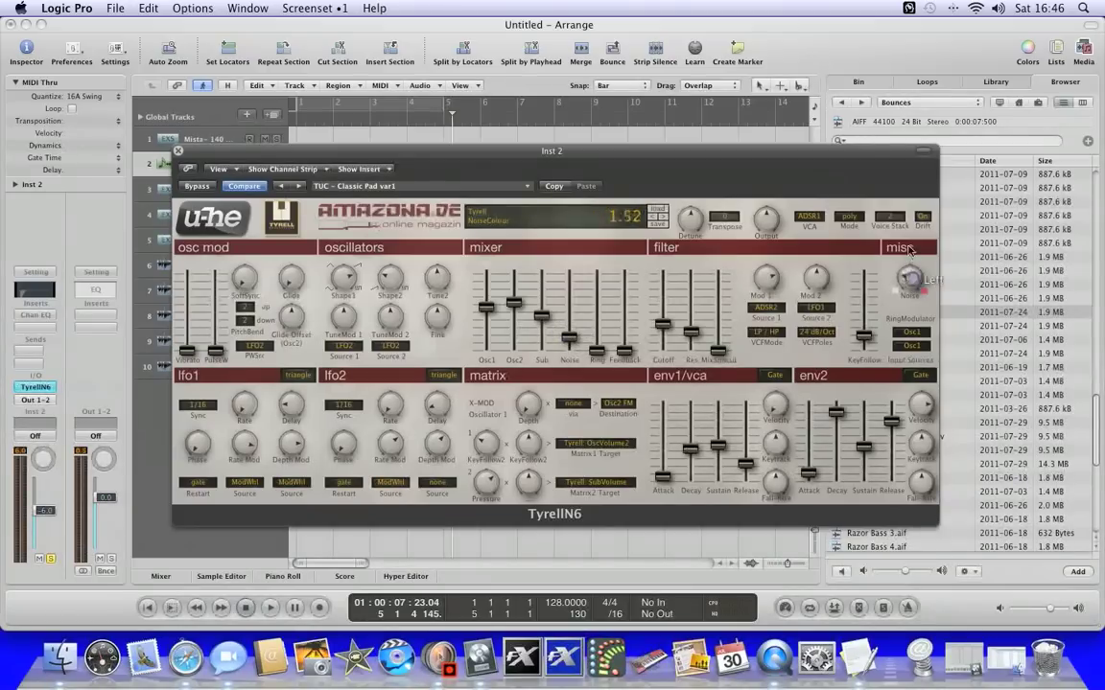
pyautogui.moveTo(910, 251); pyautogui.dragTo(902, 213)
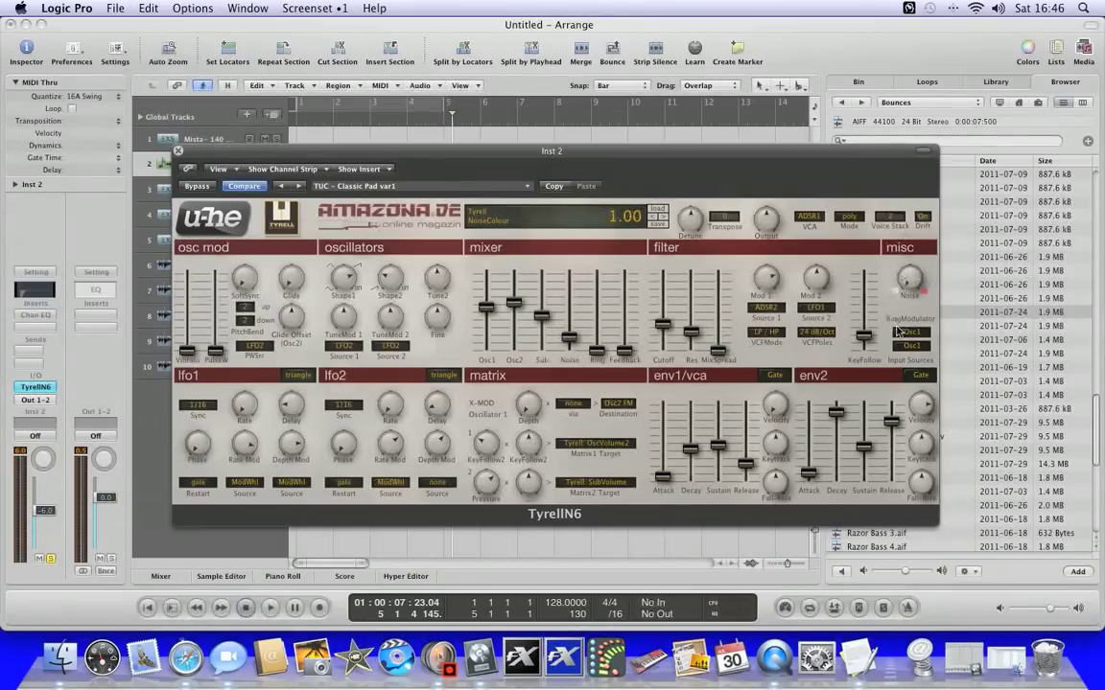
pyautogui.moveTo(899, 332); pyautogui.dragTo(875, 204)
# - Pull the Sub, Osc1 and Osc2 faders down and raise noise to -9.00
pyautogui.moveTo(542, 313); pyautogui.dragTo(564, 341)
pyautogui.moveTo(485, 305); pyautogui.dragTo(488, 355)
pyautogui.moveTo(514, 303); pyautogui.dragTo(514, 357)
pyautogui.moveTo(541, 310); pyautogui.dragTo(569, 295)
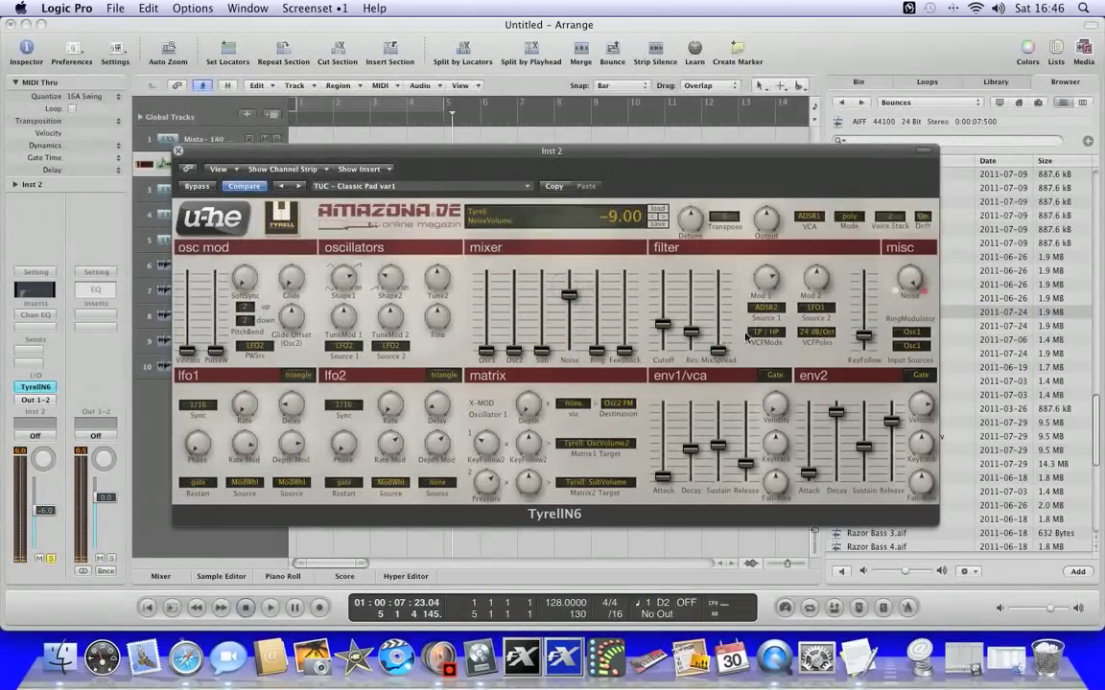
# - Set filter Source 2 to LFO1, max MixSpread, raise cutoff and release, and silence noise
pyautogui.click(816, 308)
pyautogui.moveTo(712, 355); pyautogui.dragTo(716, 278)
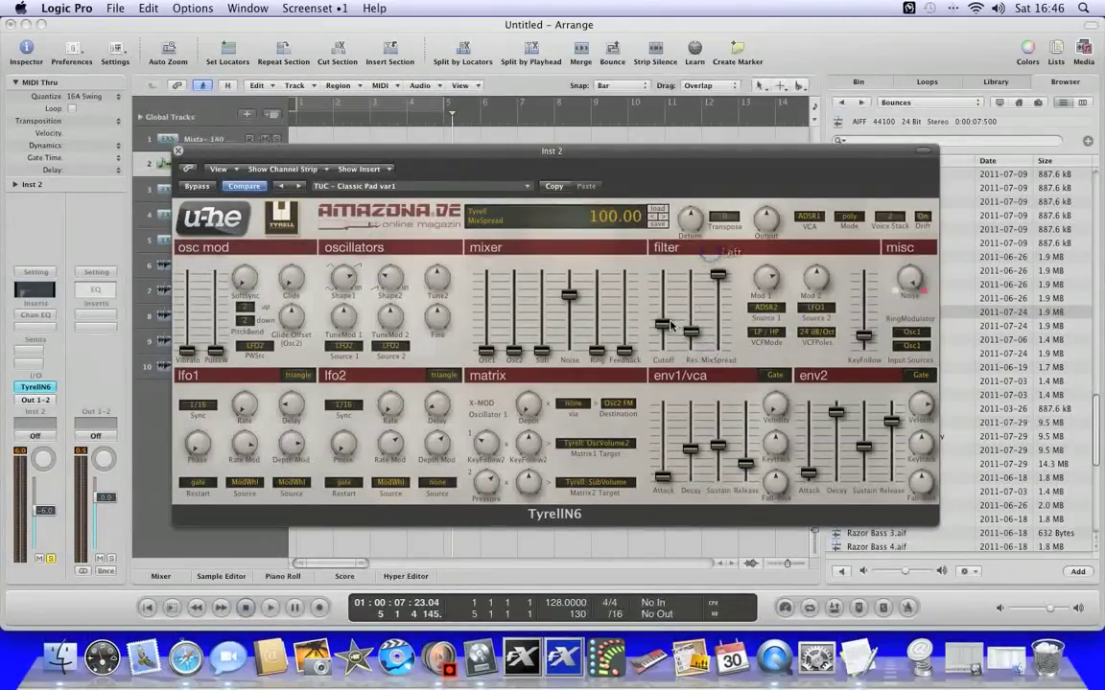
pyautogui.moveTo(664, 324)
pyautogui.mouseDown()
pyautogui.moveTo(662, 357)
pyautogui.moveTo(659, 340)
pyautogui.mouseUp()
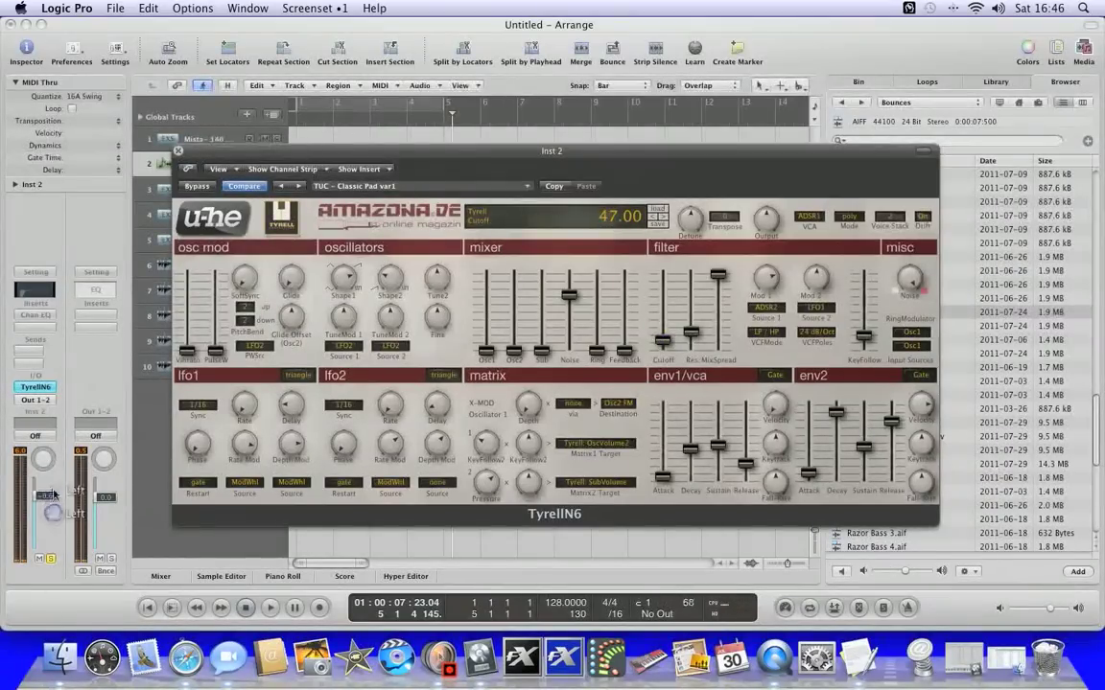
pyautogui.moveTo(744, 433); pyautogui.dragTo(745, 401)
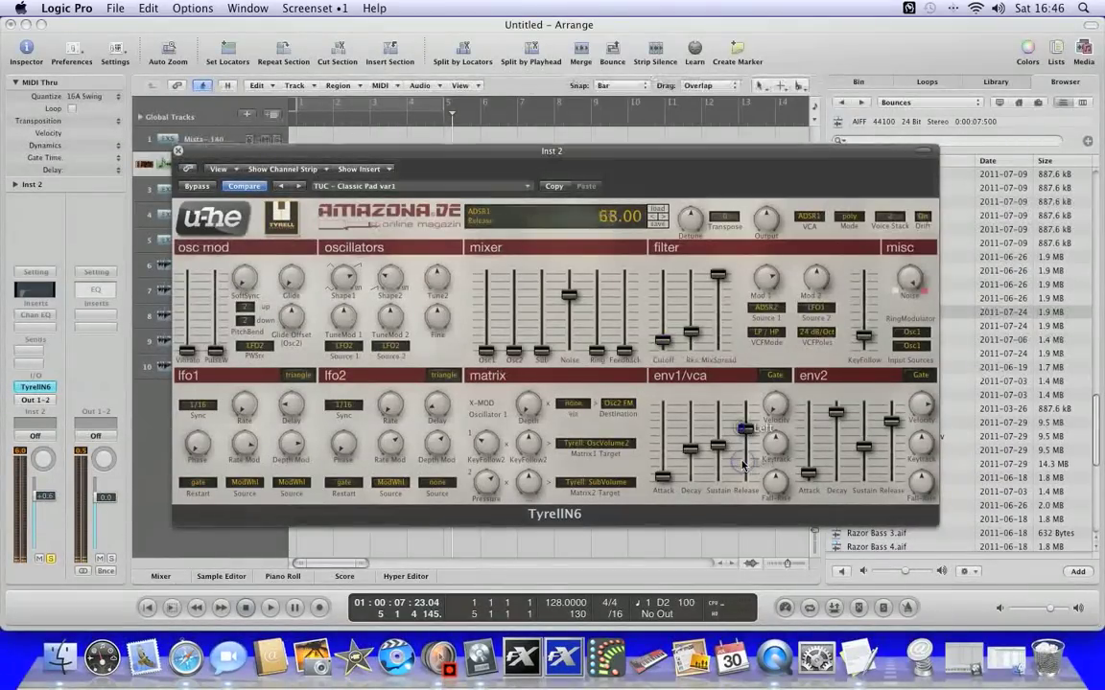
pyautogui.moveTo(660, 344); pyautogui.dragTo(707, 317)
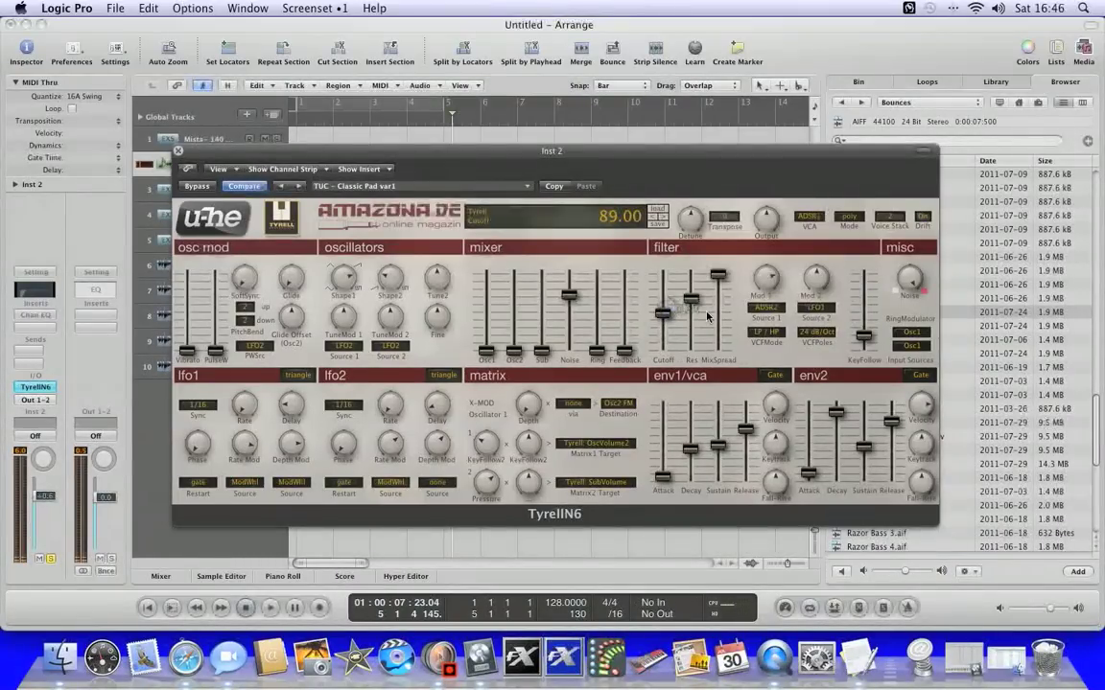
pyautogui.moveTo(570, 295); pyautogui.dragTo(581, 384)
# - Step through presets to load TUC - Classic Synth Lead 1
pyautogui.click(652, 219)
pyautogui.click(652, 219)
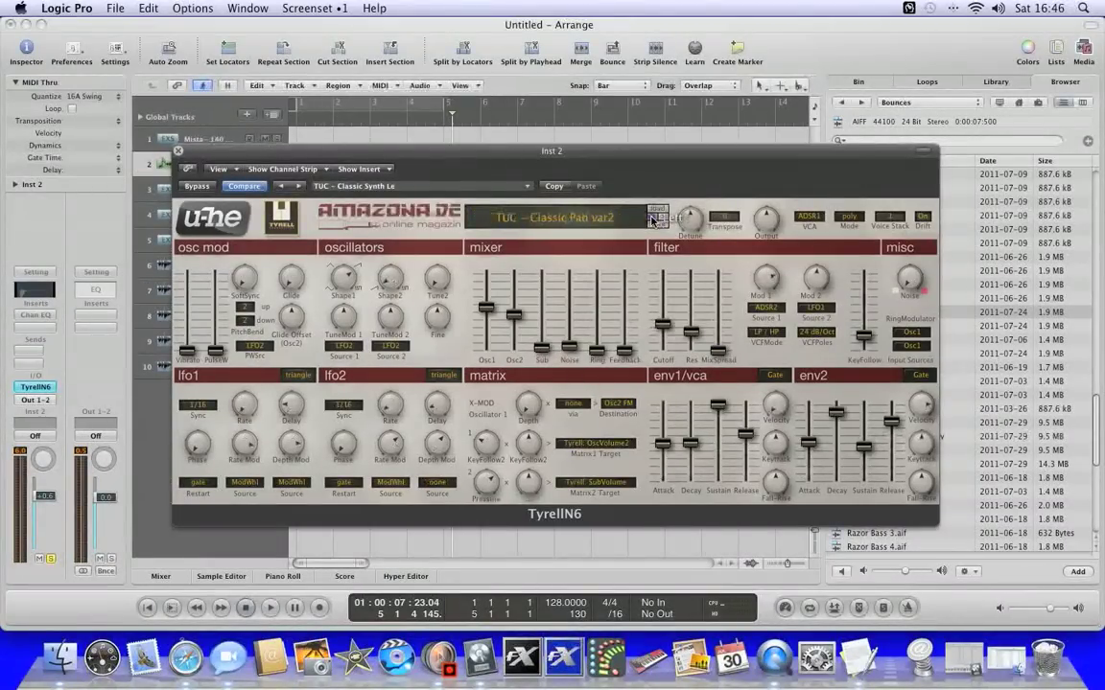
pyautogui.click(658, 221)
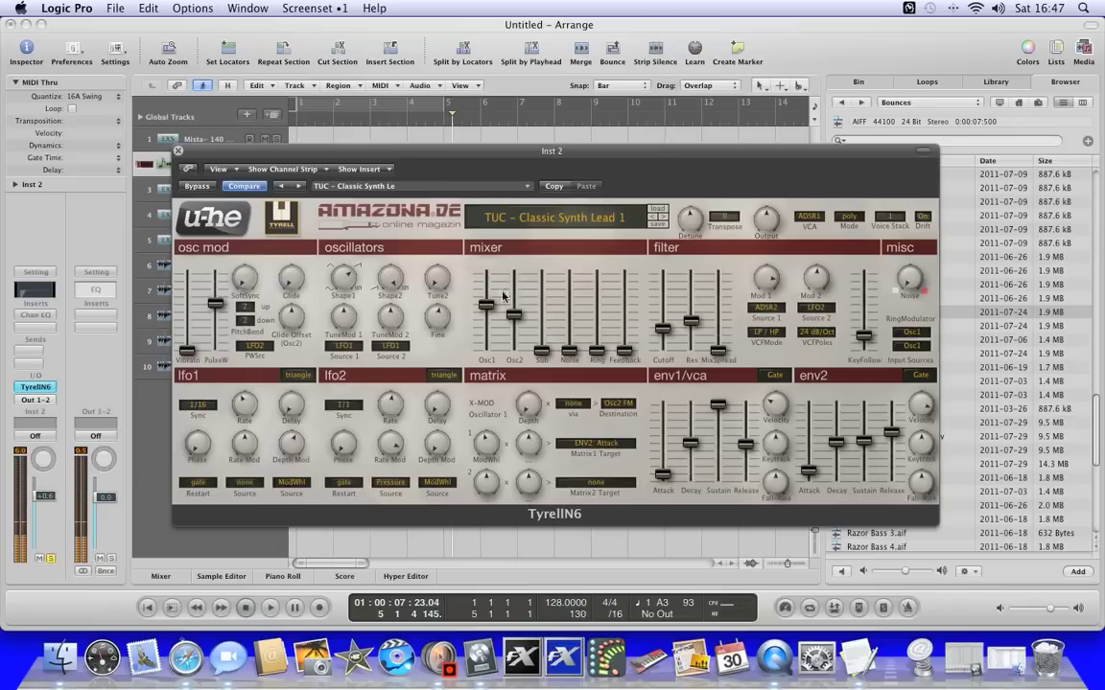
# - Lower Osc1, nudge the noise fader and raise the ring modulator level to -52
pyautogui.moveTo(505, 313); pyautogui.dragTo(485, 305)
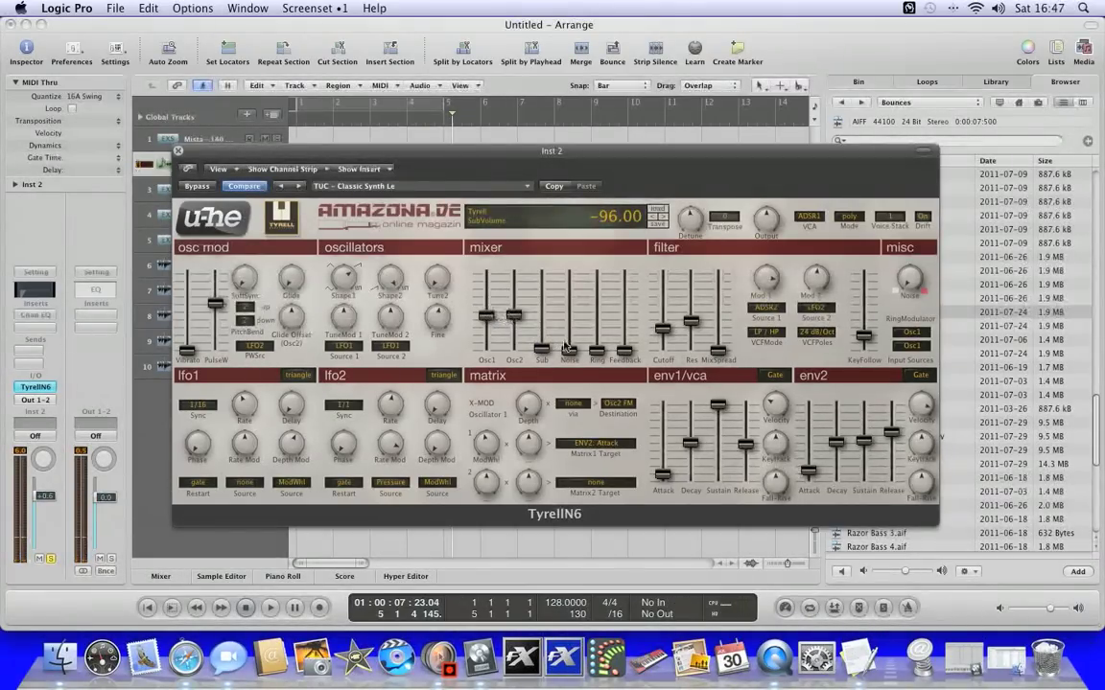
pyautogui.moveTo(570, 350)
pyautogui.mouseDown()
pyautogui.moveTo(567, 309)
pyautogui.moveTo(573, 347)
pyautogui.mouseUp()
pyautogui.moveTo(596, 351); pyautogui.dragTo(596, 313)
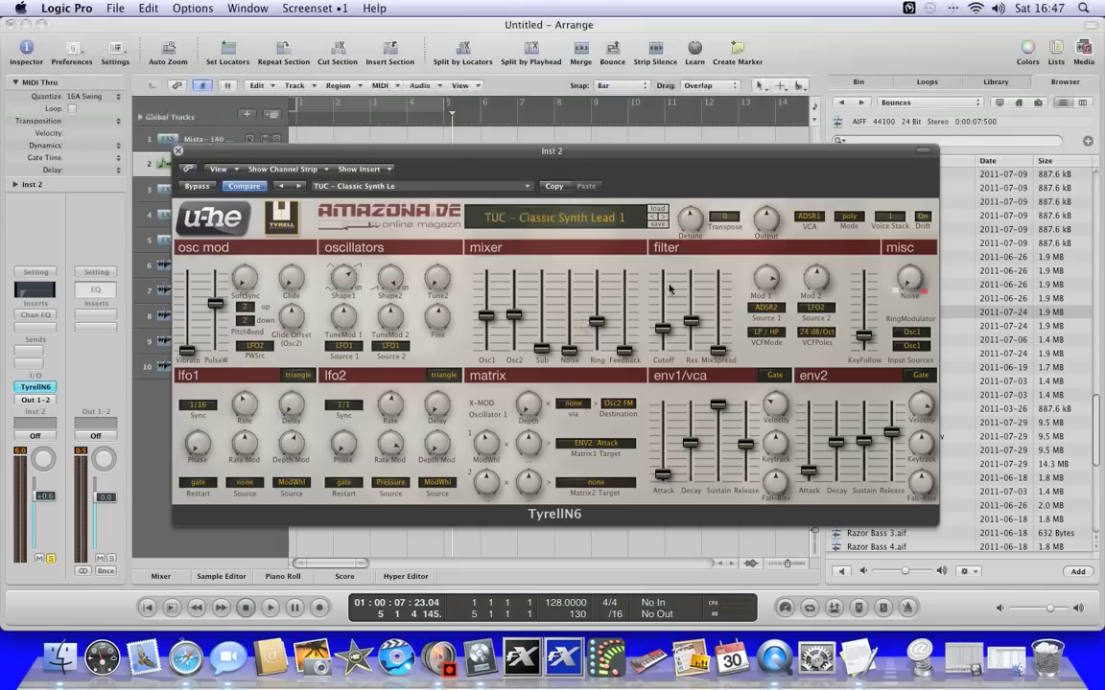
# - Set the ring modulator input to Osc2, try Ring at 25 and feedback mid, then drop Ring to -100
pyautogui.click(913, 345)
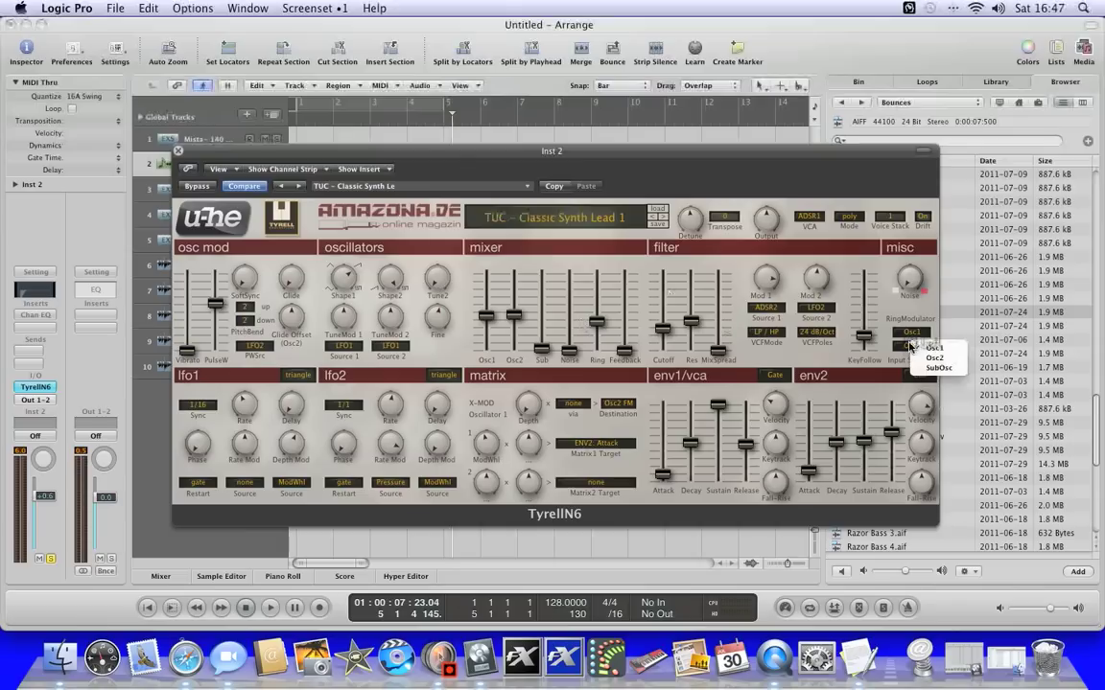
pyautogui.click(919, 350)
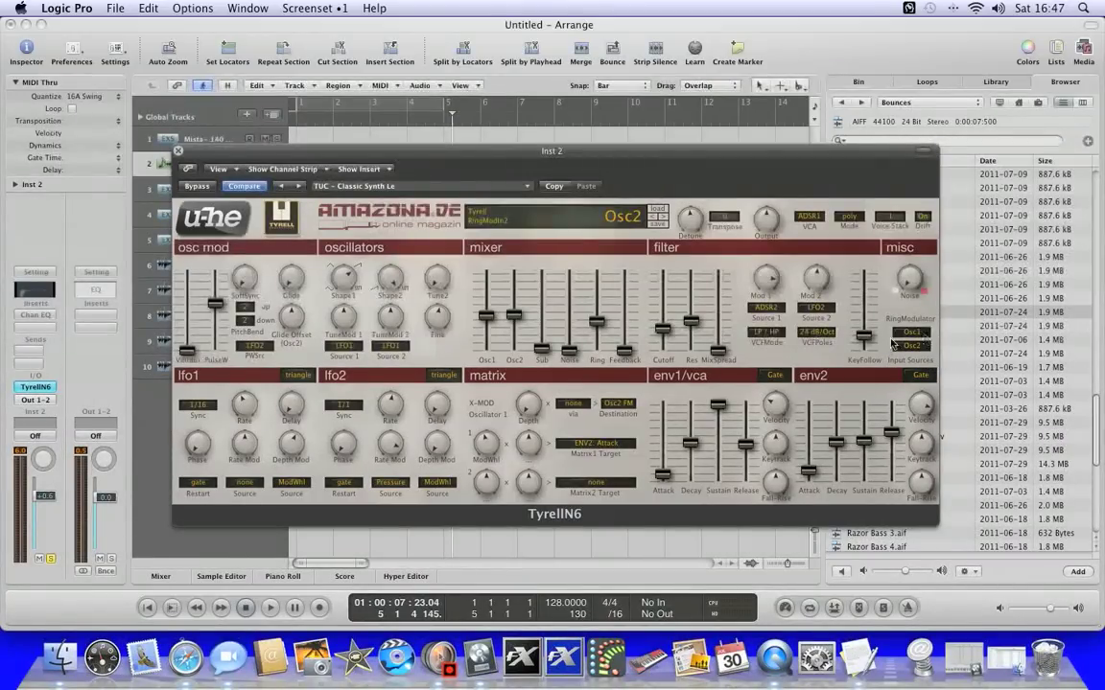
pyautogui.moveTo(594, 326); pyautogui.dragTo(601, 269)
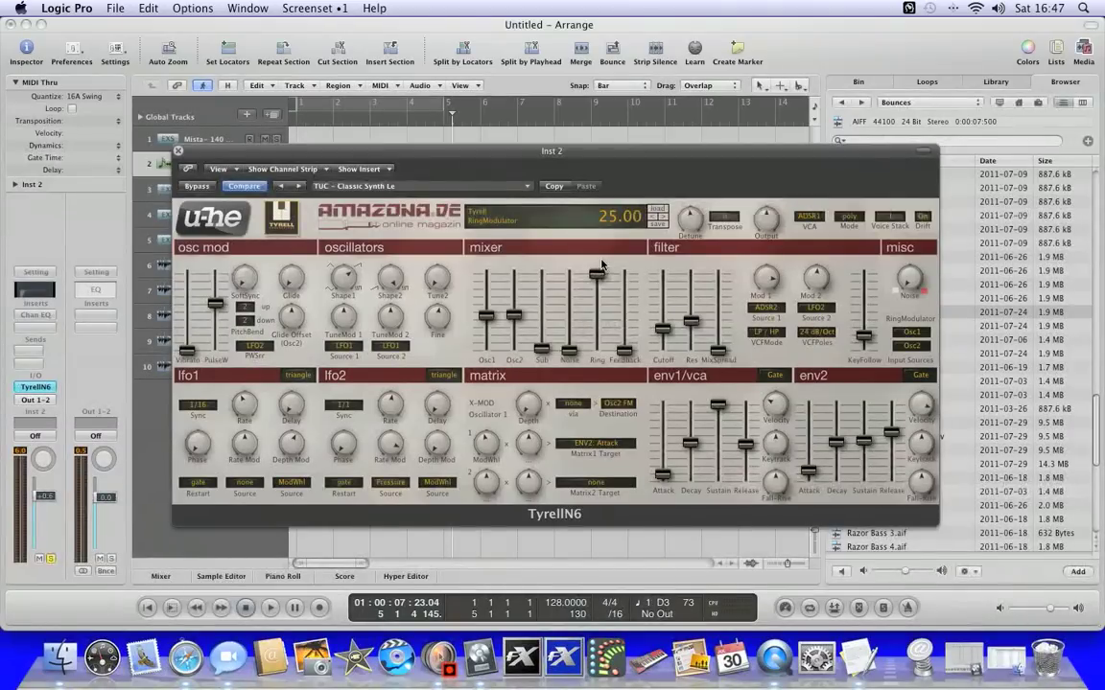
pyautogui.moveTo(625, 351); pyautogui.dragTo(600, 270)
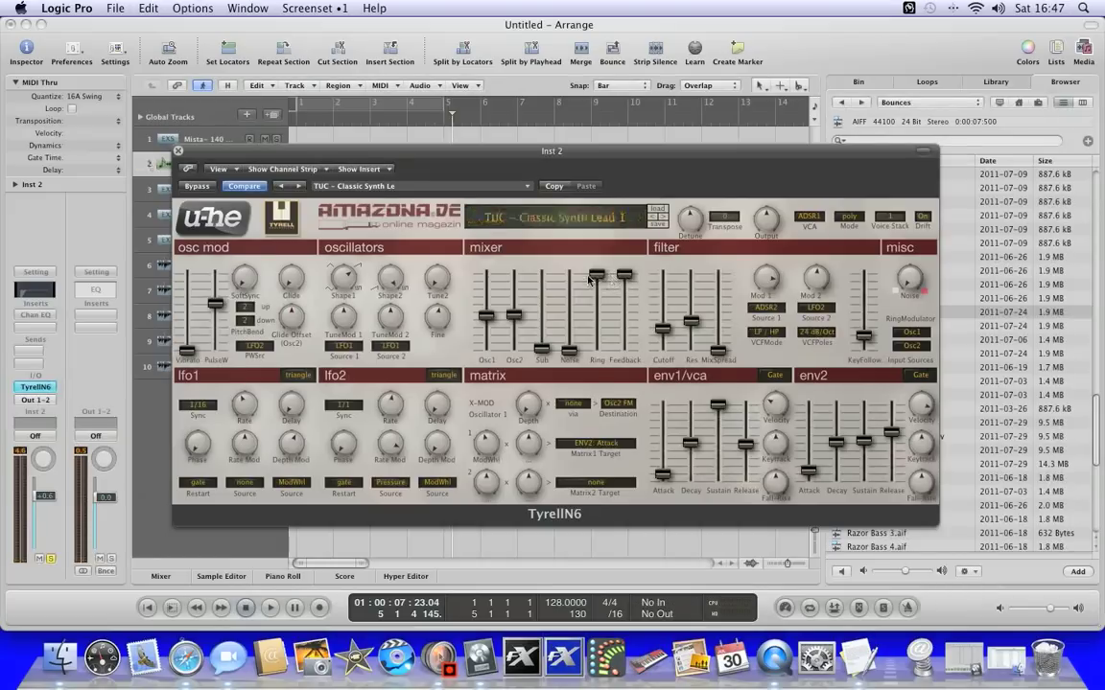
pyautogui.moveTo(595, 283); pyautogui.dragTo(595, 350)
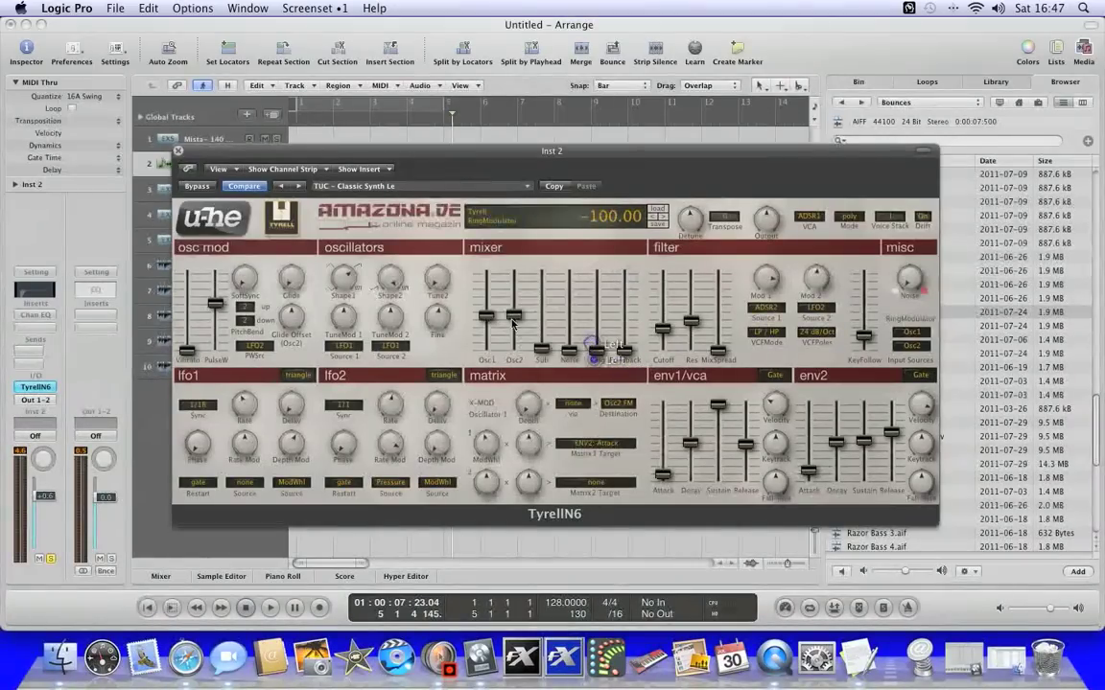
# - Insert Modulation > Ringshifter on the Inst 2 channel
pyautogui.click(35, 326)
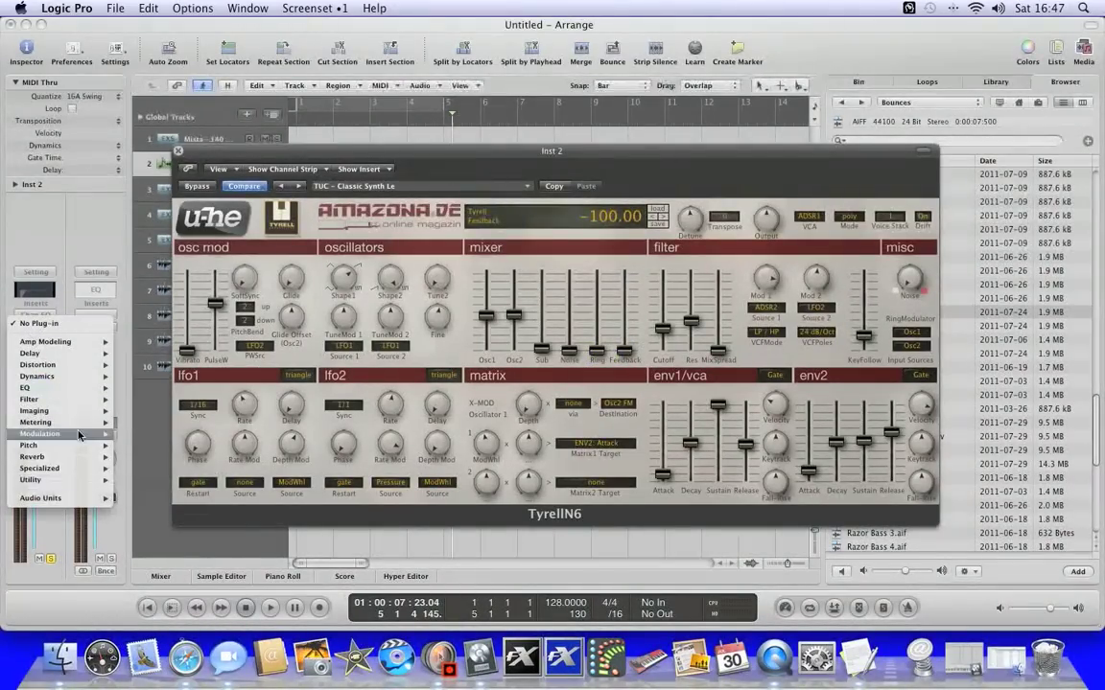
pyautogui.moveTo(82, 472)
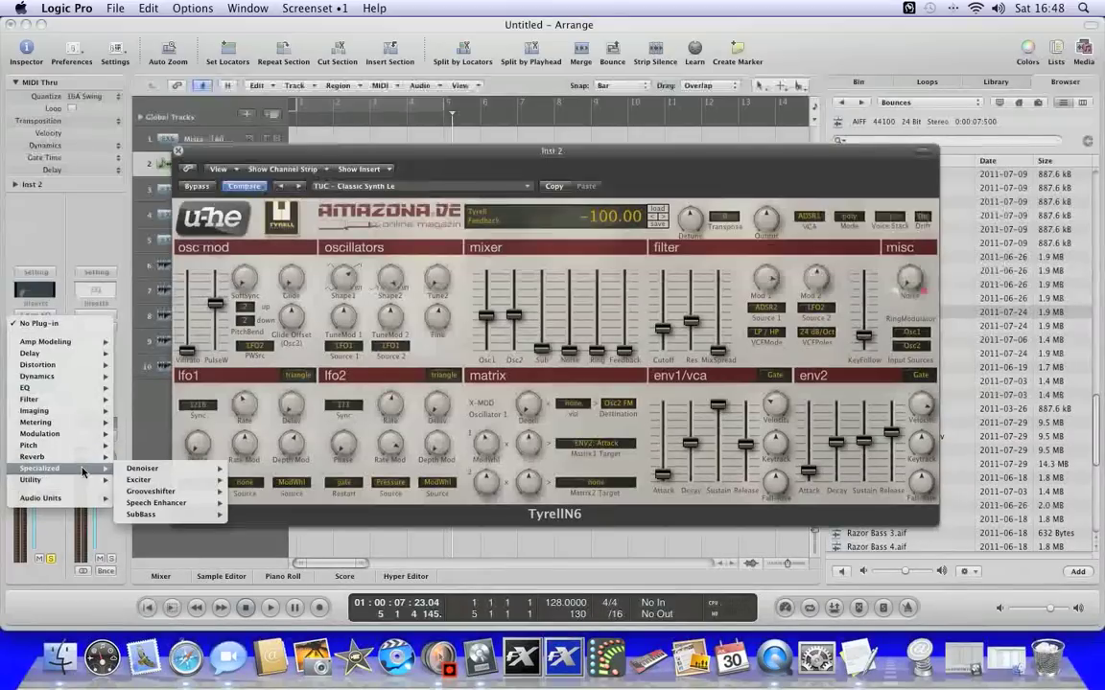
pyautogui.moveTo(178, 492)
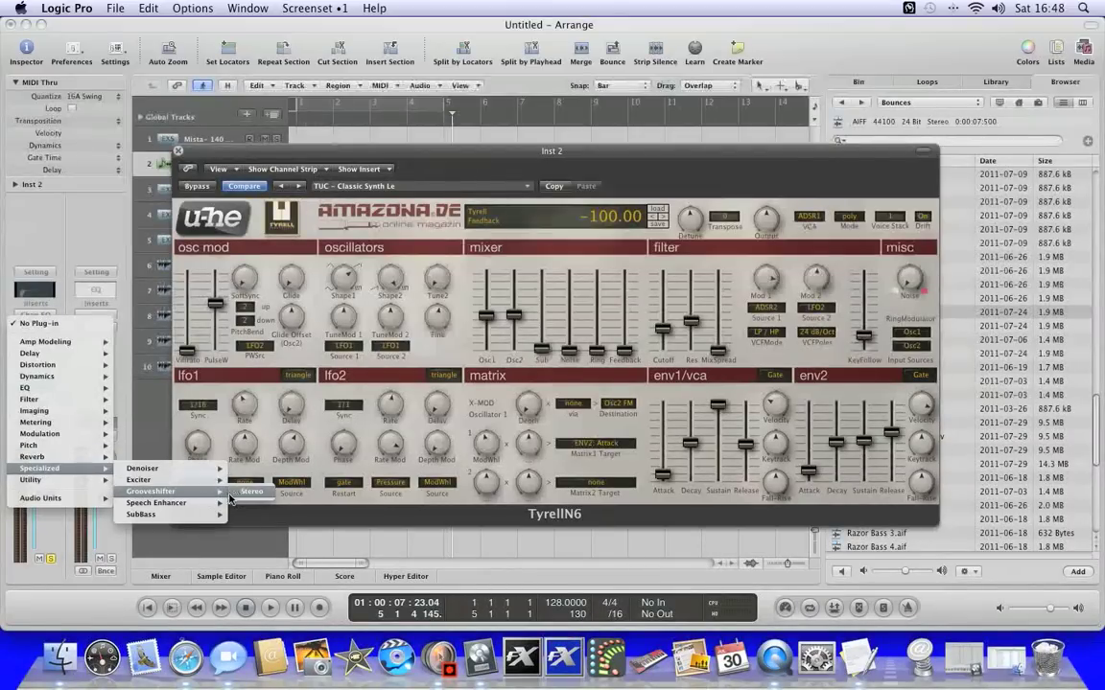
pyautogui.moveTo(67, 433)
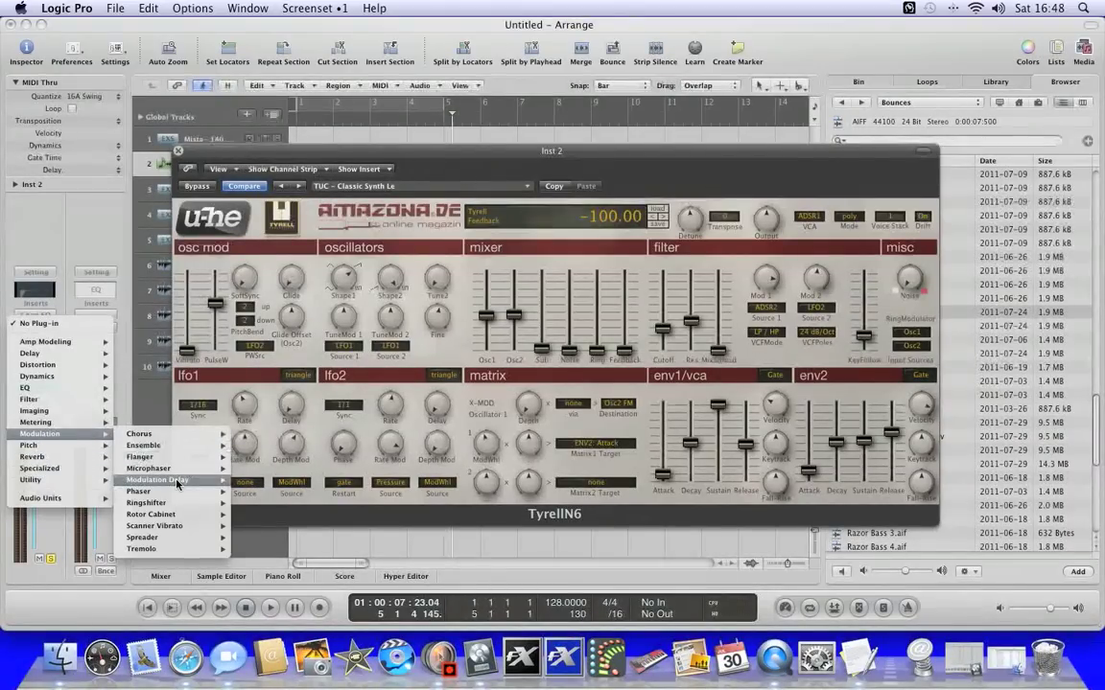
pyautogui.click(146, 503)
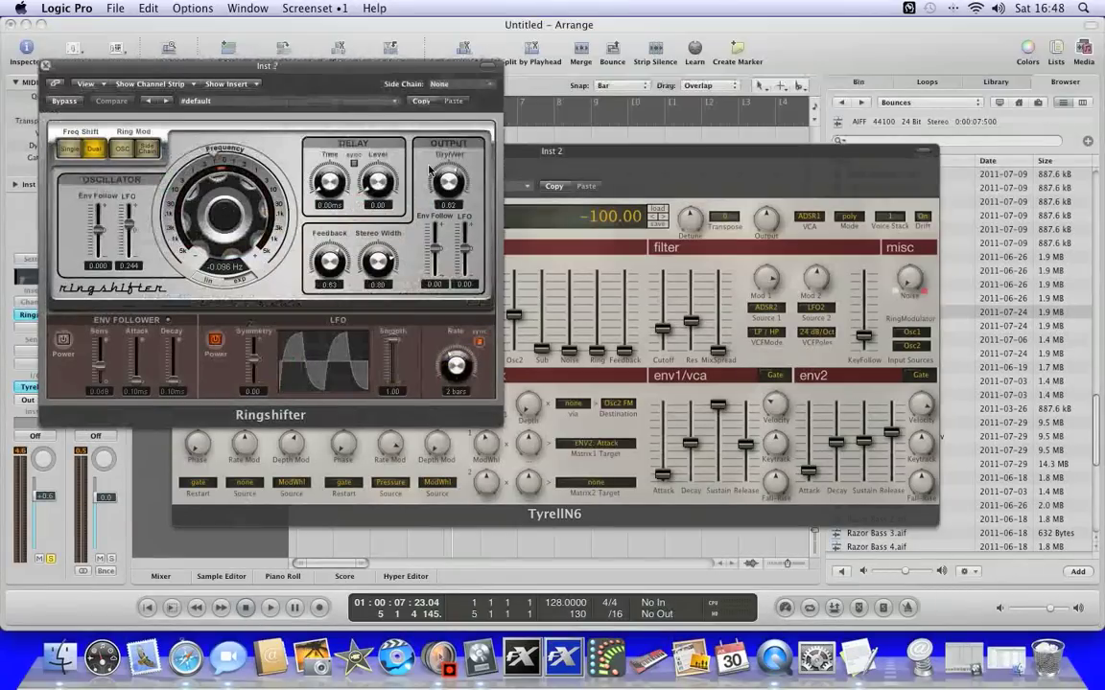
pyautogui.click(393, 103)
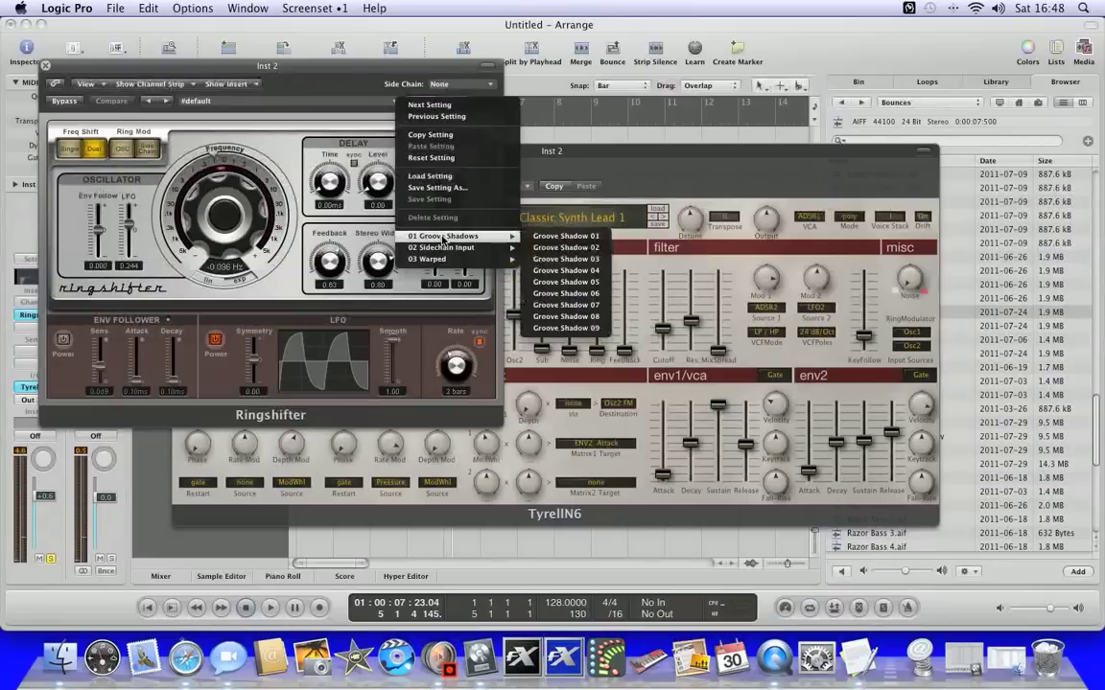
pyautogui.click(213, 179)
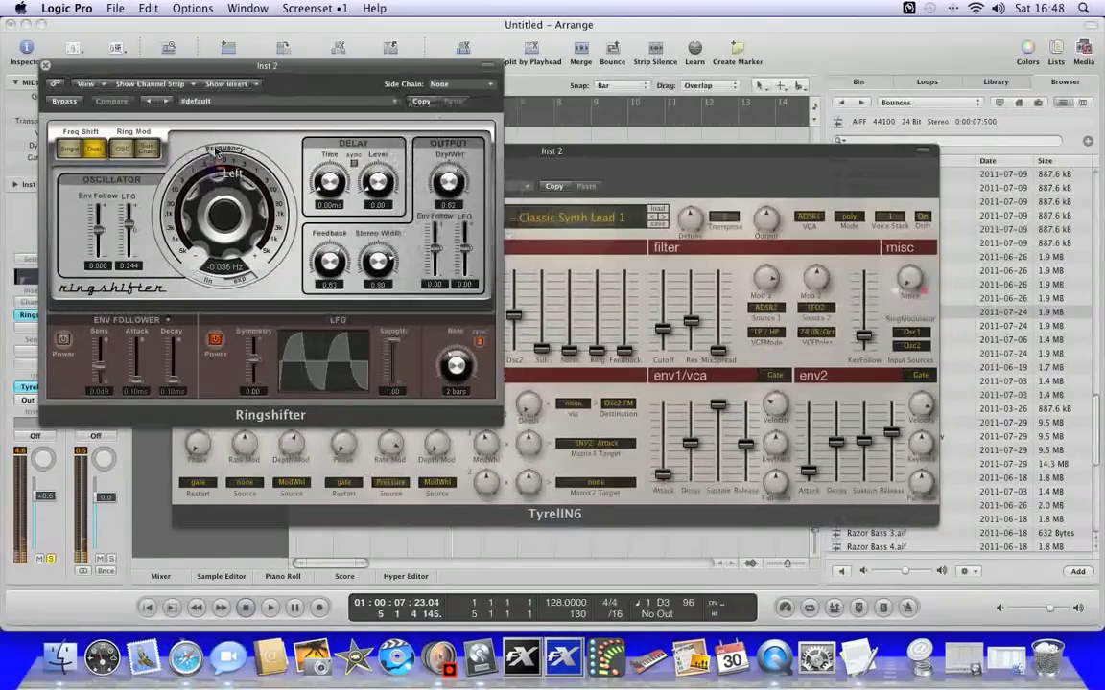
# - Raise Ringshifter frequency, switch to Single mode, increase feedback, and close its window
pyautogui.moveTo(213, 178); pyautogui.dragTo(189, 161)
pyautogui.click(73, 151)
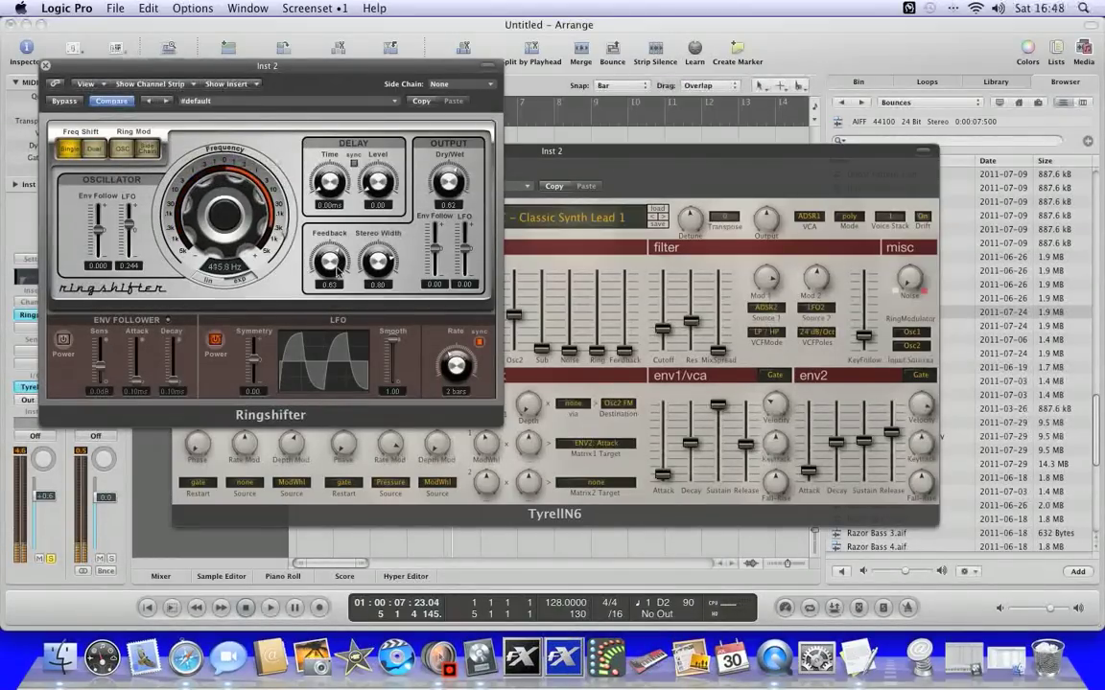
pyautogui.moveTo(329, 283); pyautogui.dragTo(329, 250)
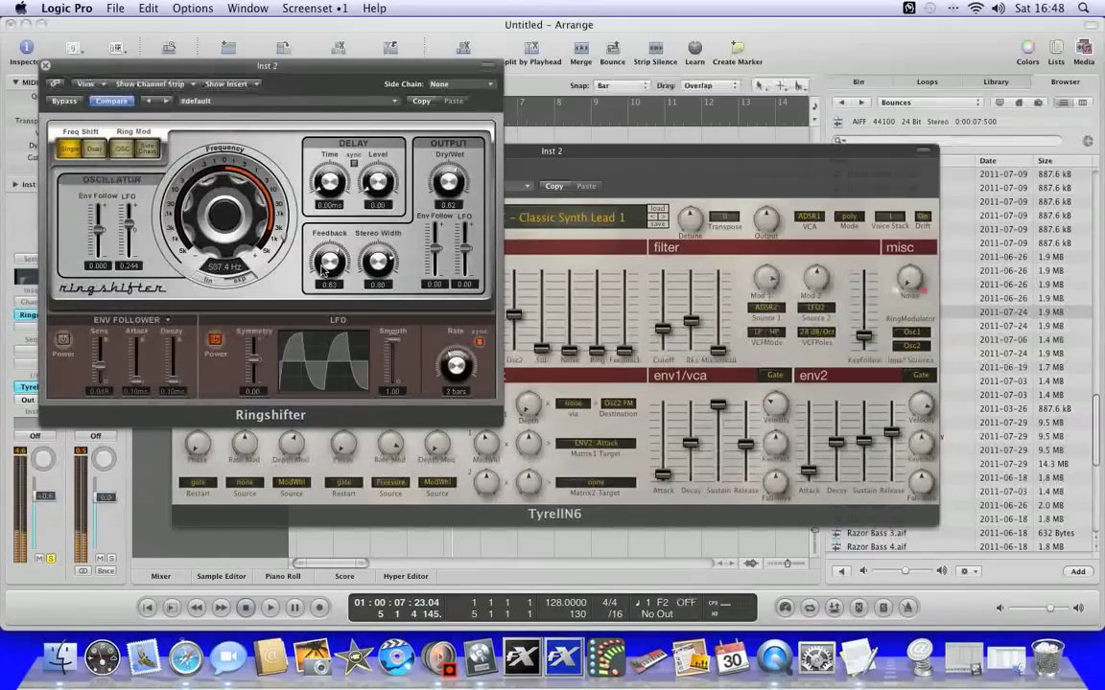
pyautogui.click(45, 65)
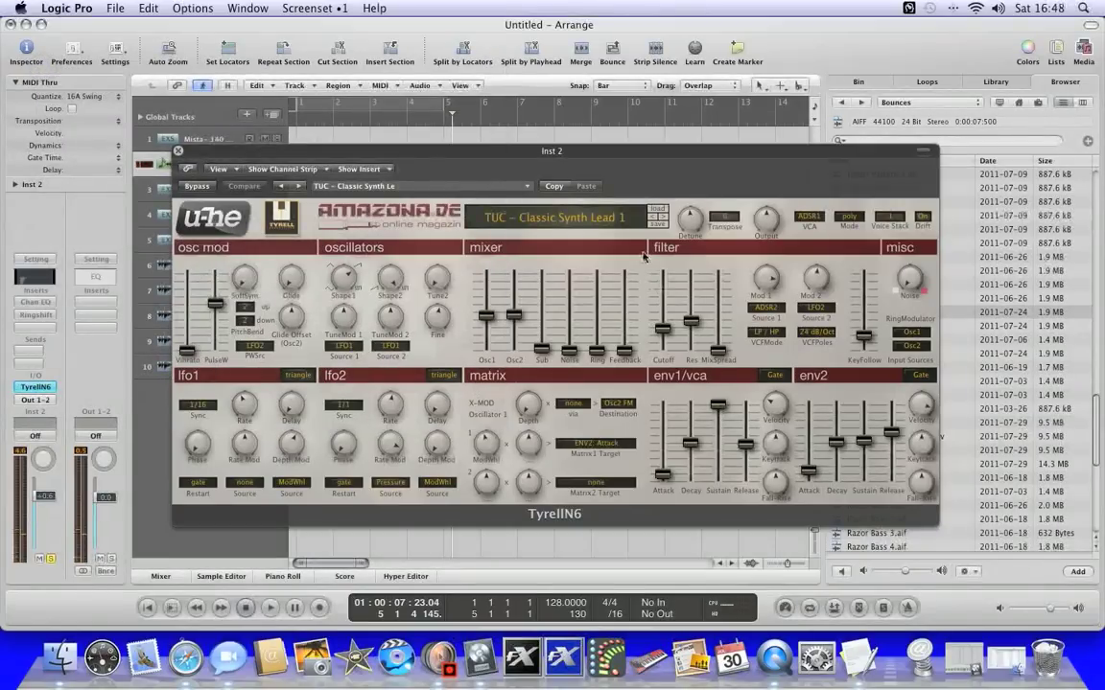